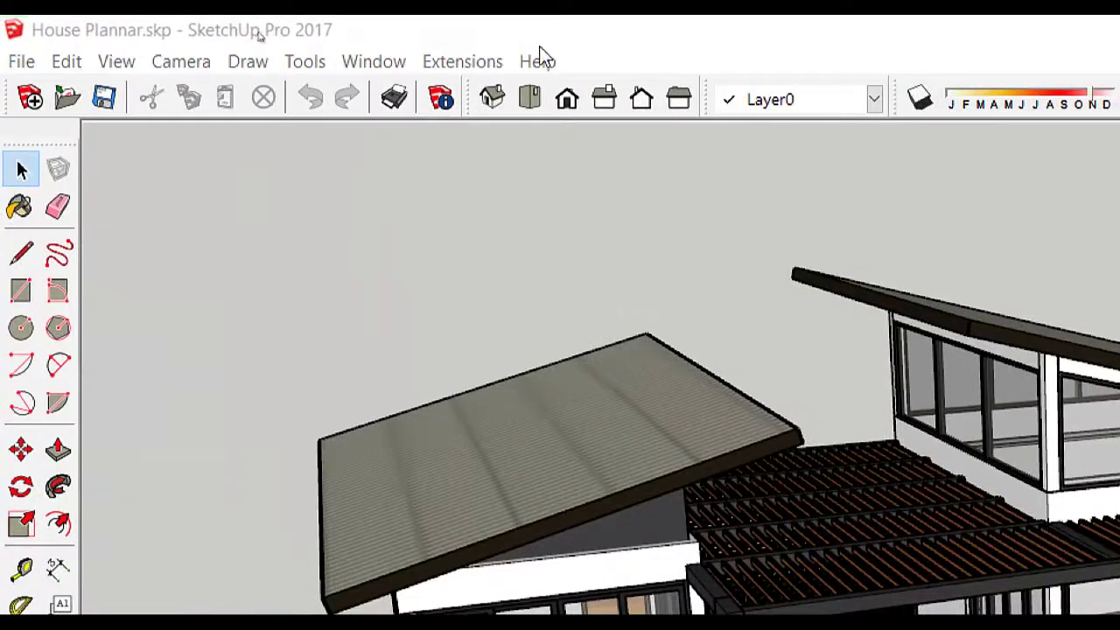
click(455, 63)
mouse_move(472, 99)
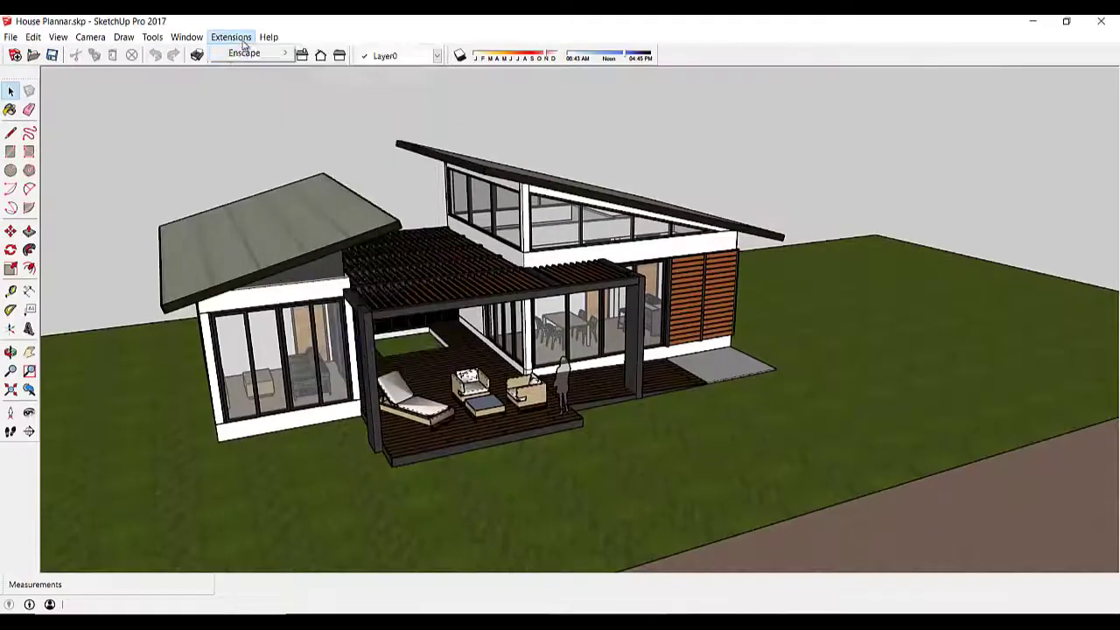
click(538, 62)
mouse_move(234, 39)
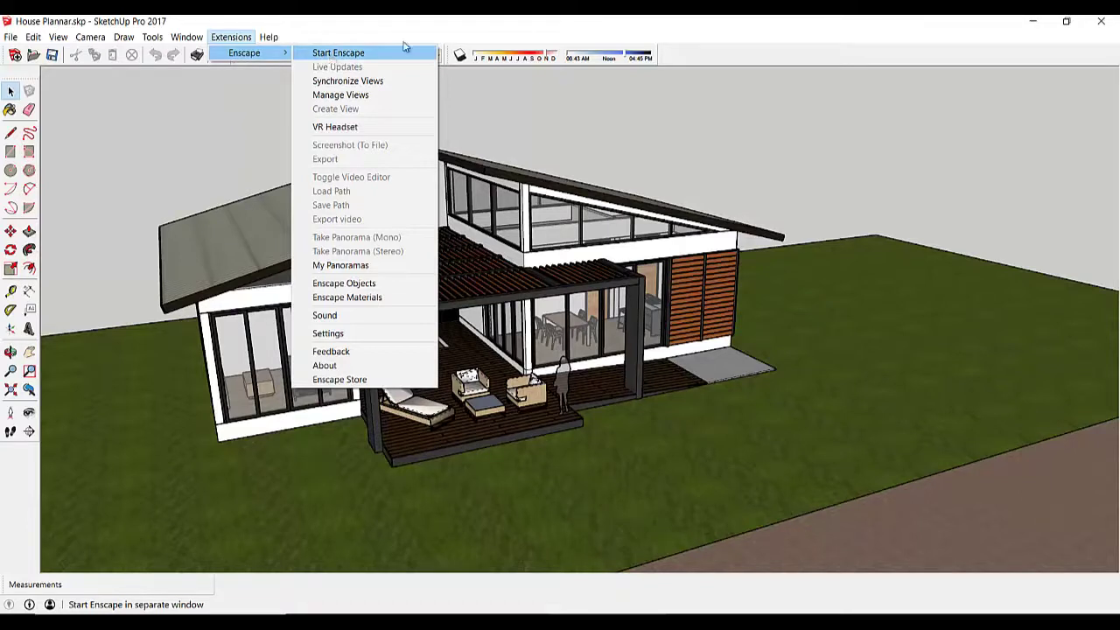
click(696, 59)
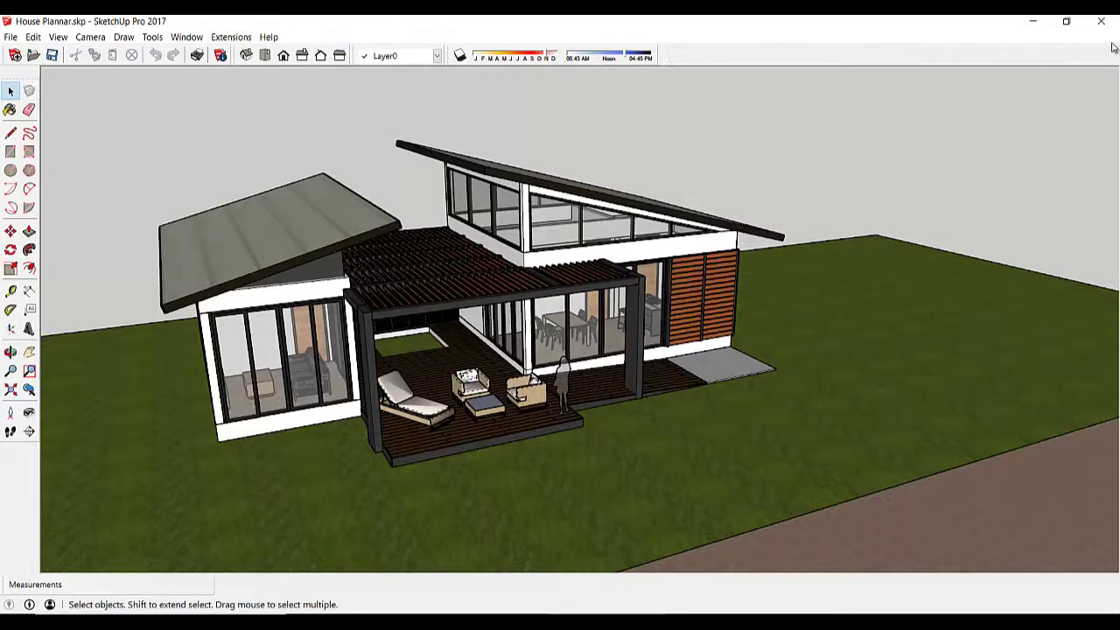
Step: Show the Enscape toolbar and dock it with the other toolbars above the model
right_click(710, 57)
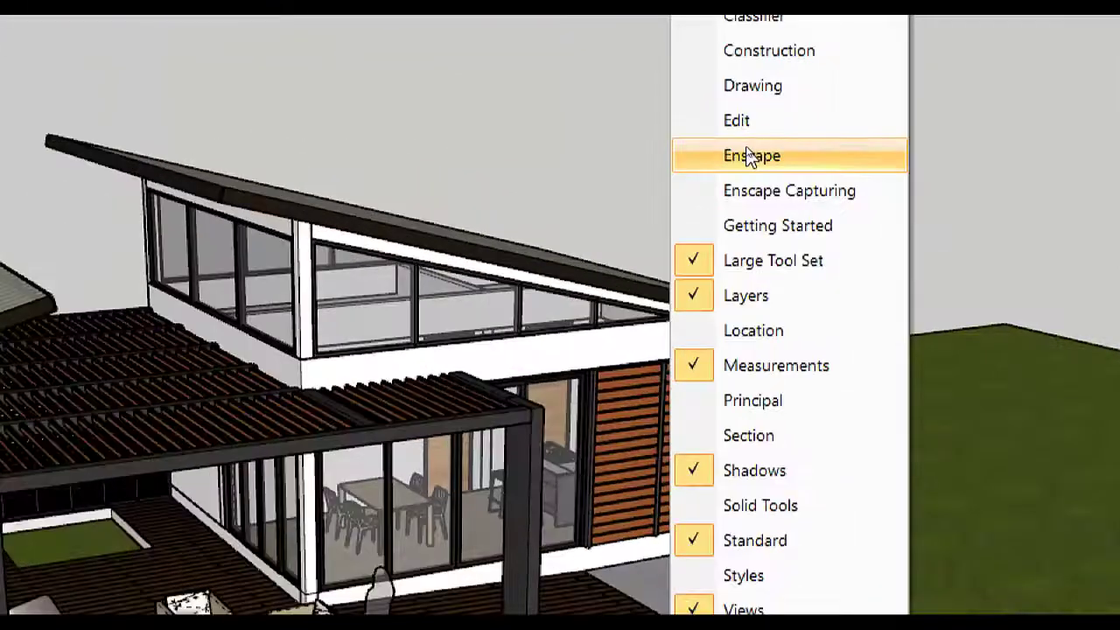
click(750, 156)
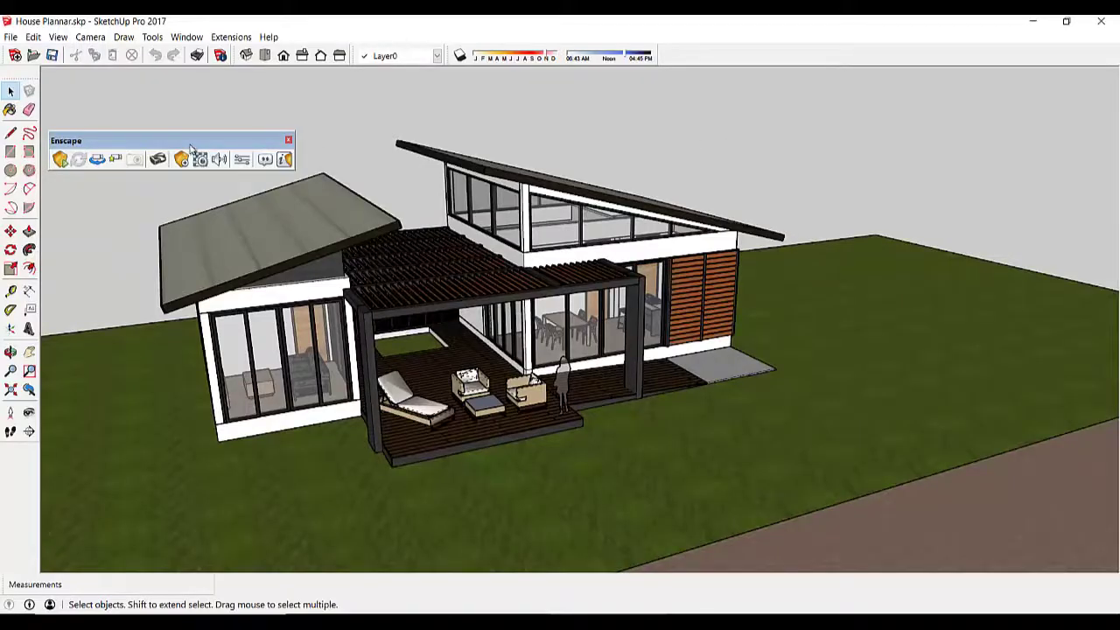
drag(190, 147, 199, 86)
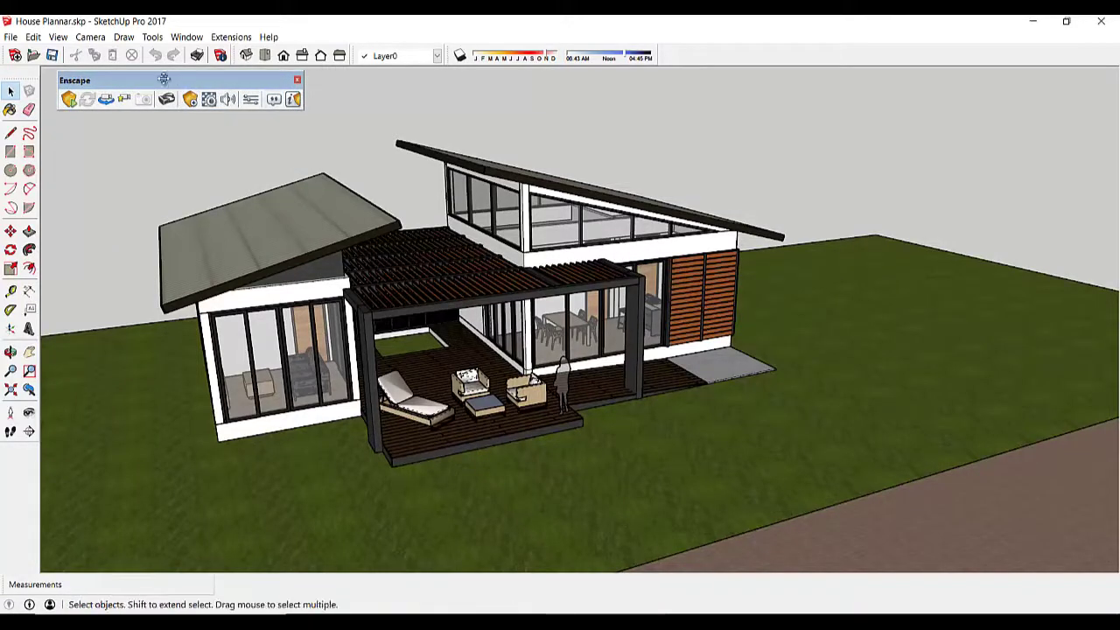
drag(163, 78, 149, 56)
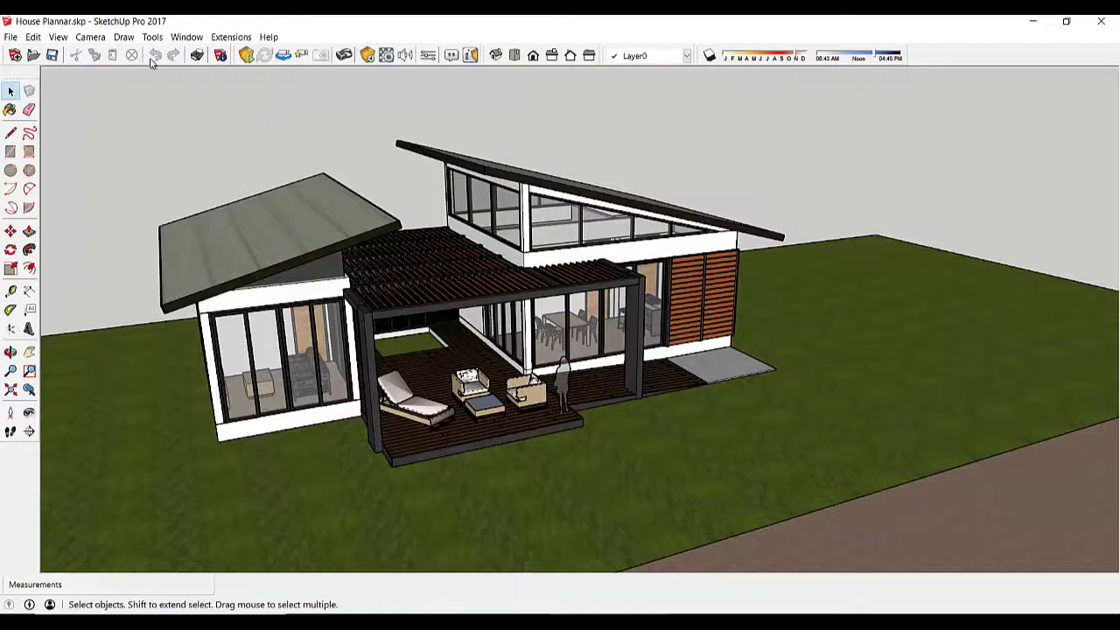
Step: Close the gaps between the Views and Layers toolbars, move Shadows to a second row, and float the Enscape toolbar over the model
drag(237, 56, 29, 75)
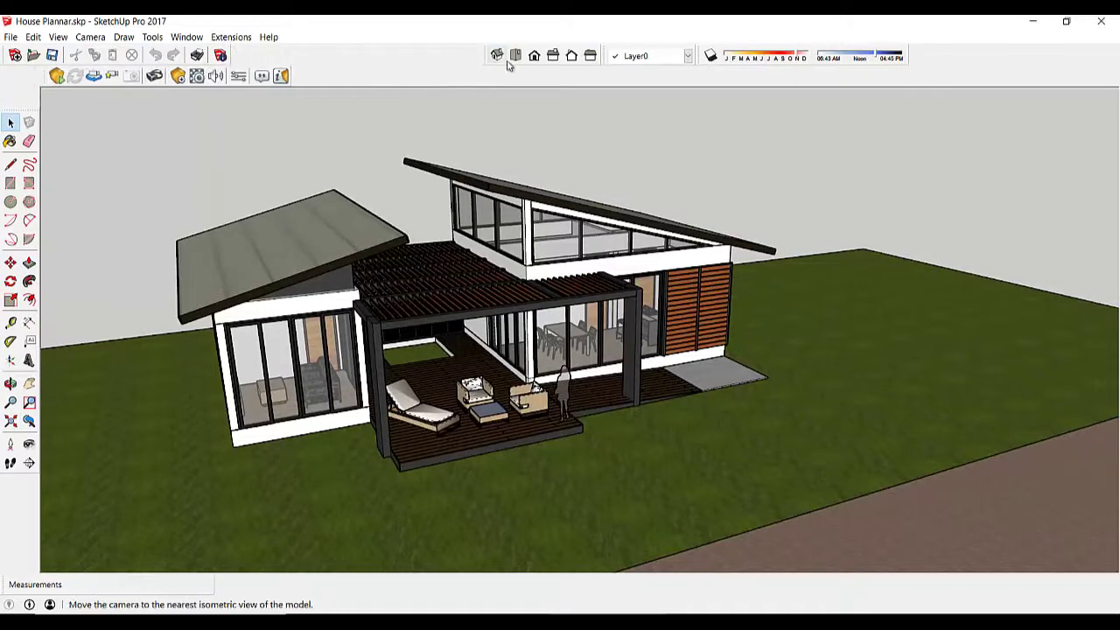
drag(489, 55, 238, 55)
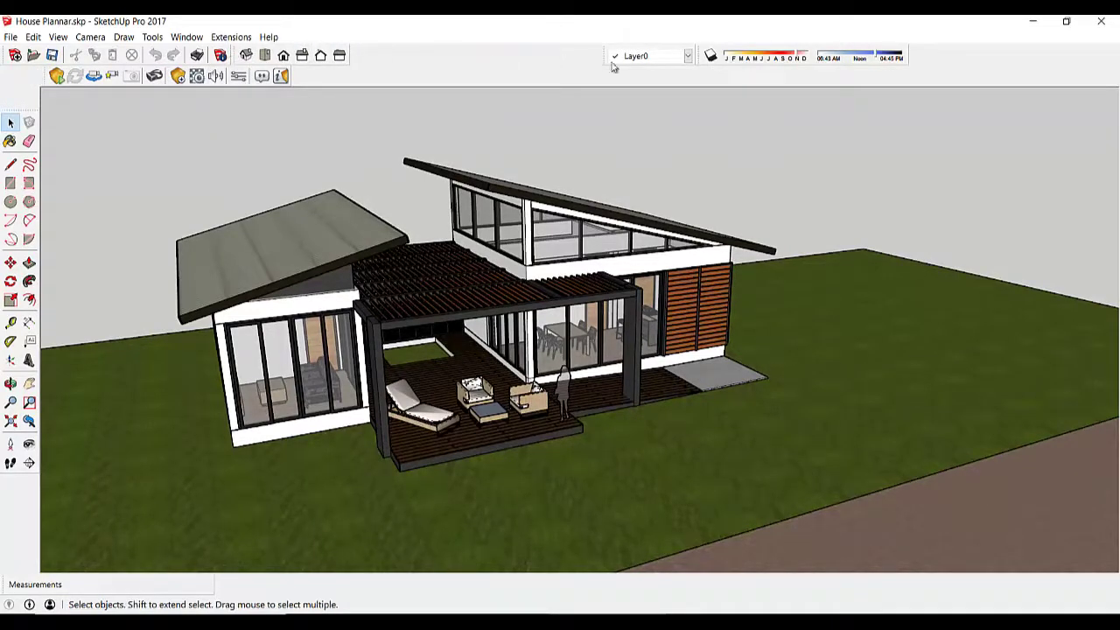
drag(610, 55, 357, 52)
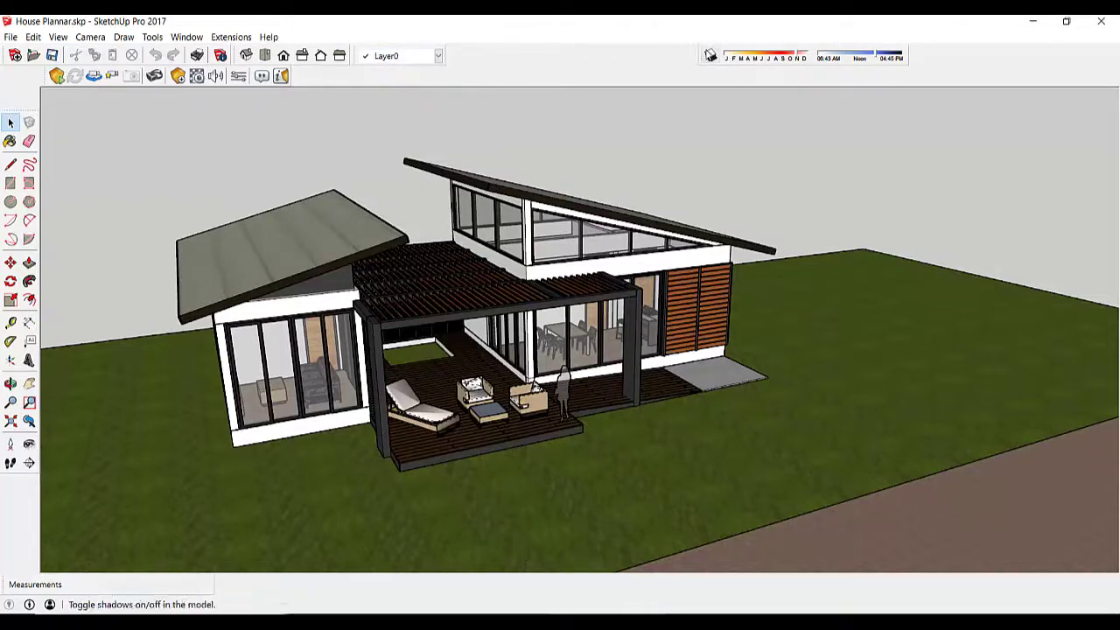
drag(705, 55, 359, 81)
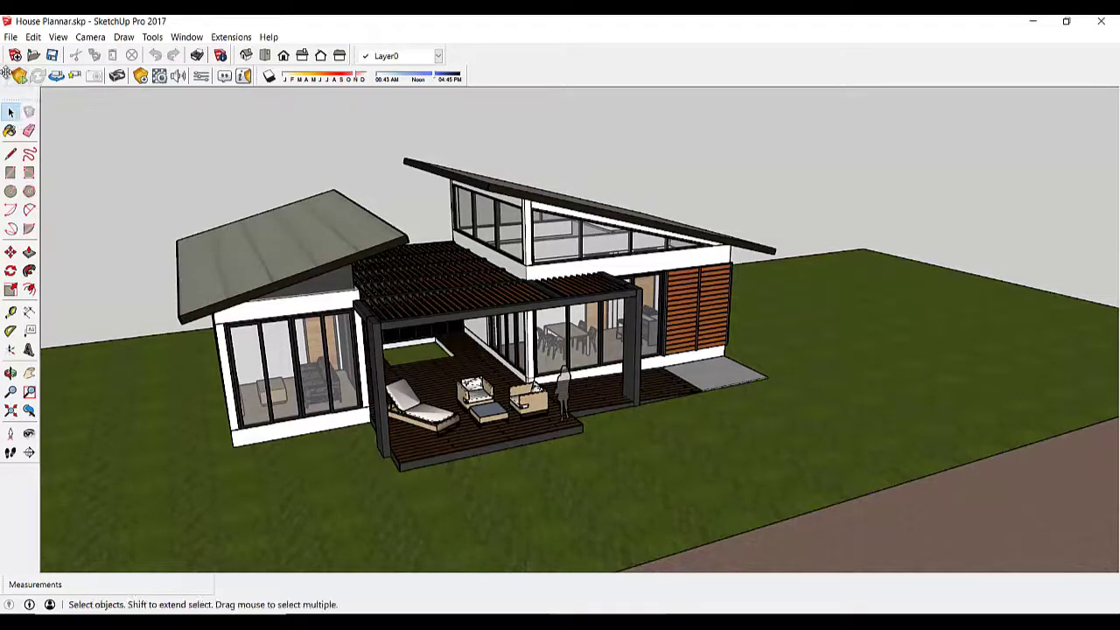
drag(5, 75, 80, 100)
Step: Start Enscape for the house model and place its render window beside the SketchUp house view
click(59, 119)
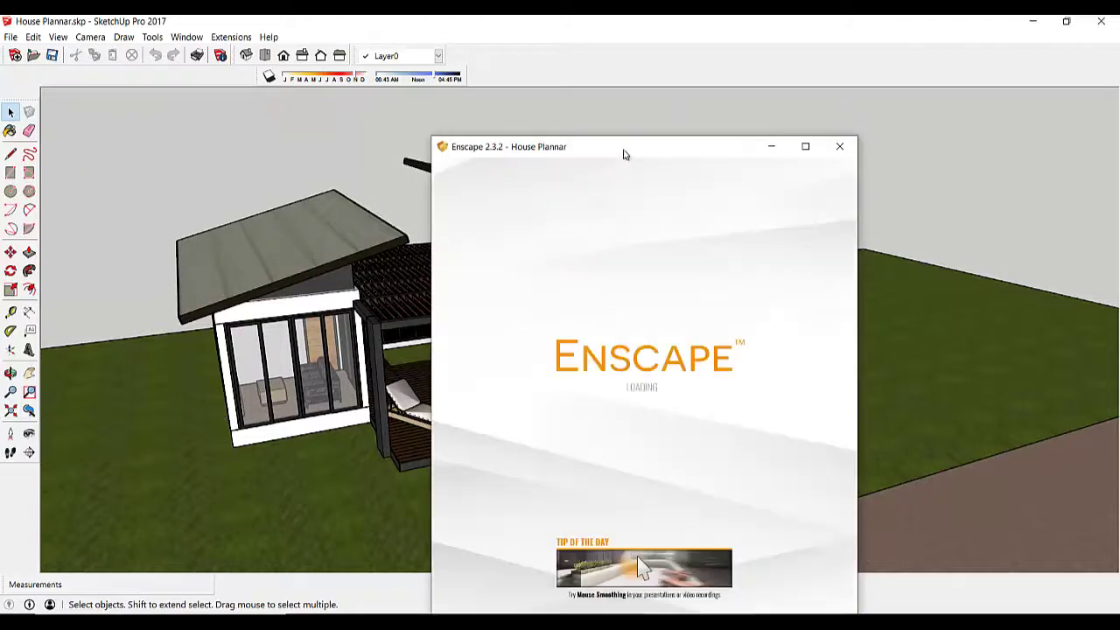
drag(624, 154, 650, 94)
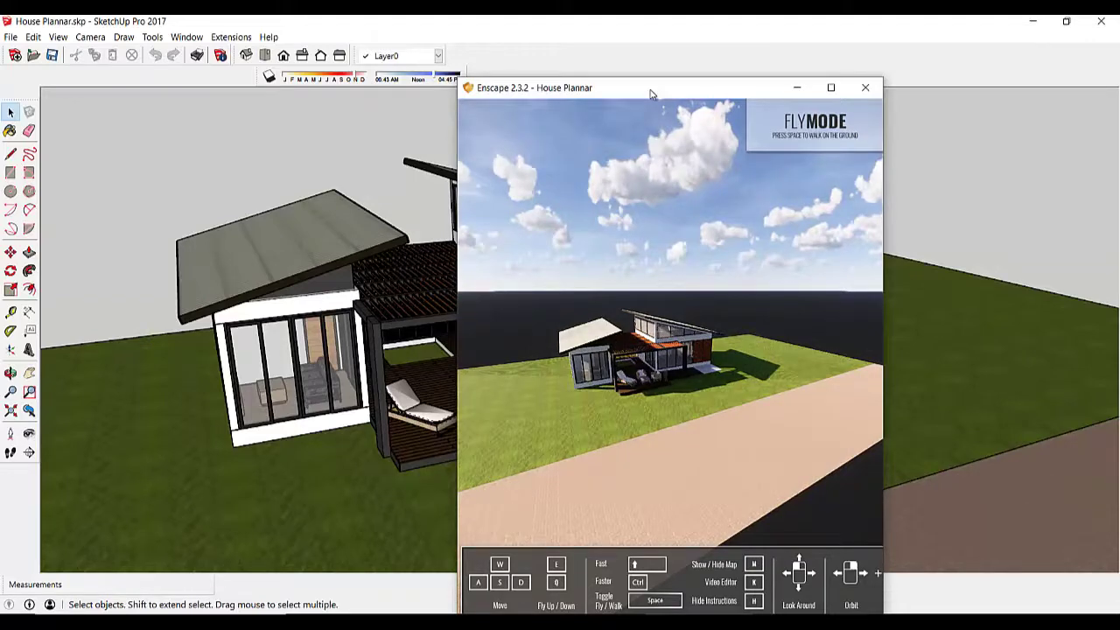
drag(643, 91, 594, 74)
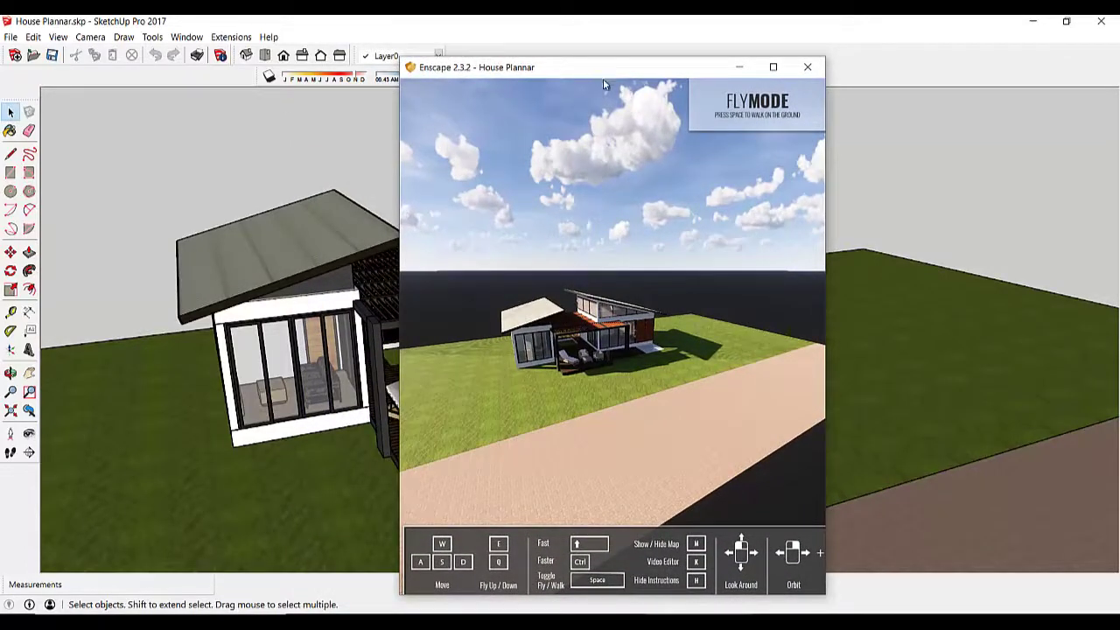
mouse_move(605, 85)
mouse_down()
mouse_move(579, 77)
mouse_move(682, 67)
mouse_move(665, 64)
mouse_move(874, 65)
mouse_up()
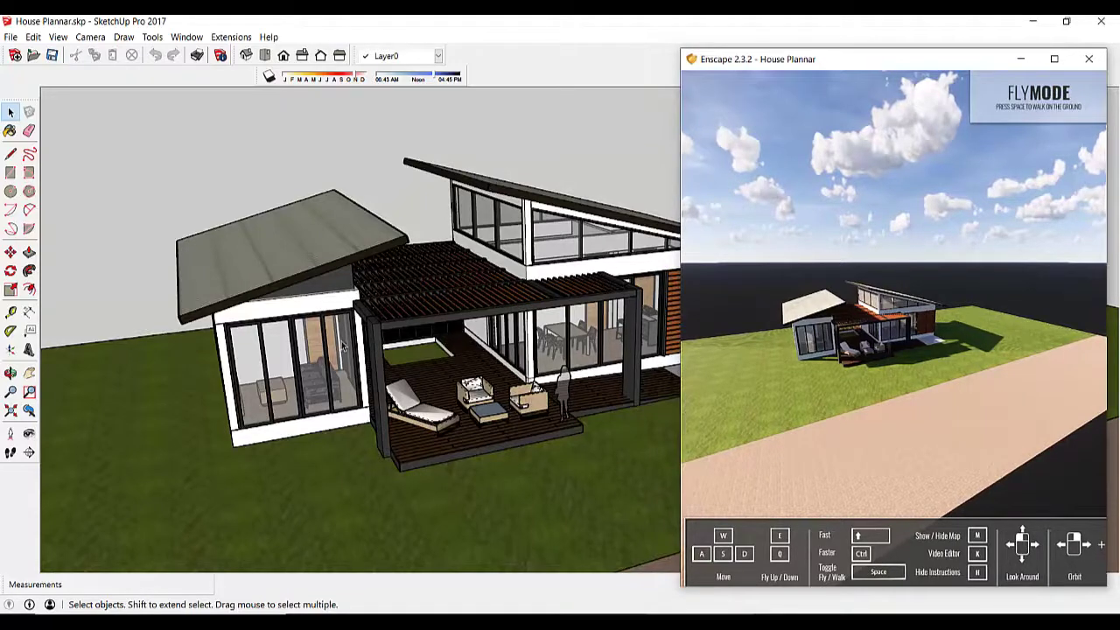
Step: Orbit and zoom around the house in SketchUp, bringing the Enscape window back to the front after it gets covered
scroll(191, 261, down, 4)
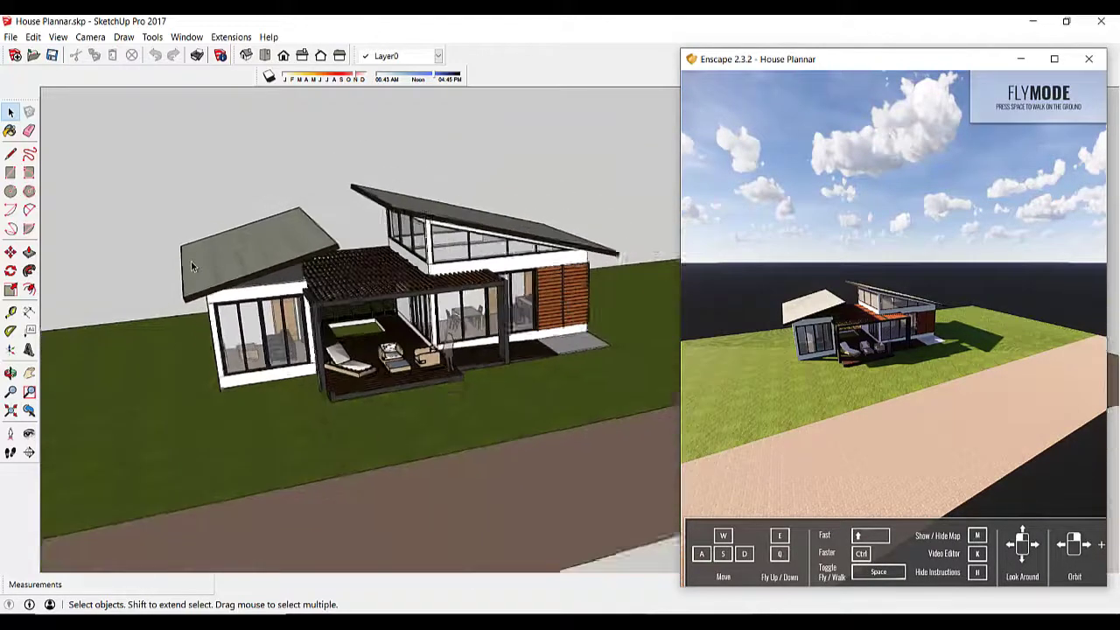
scroll(394, 251, up, 3)
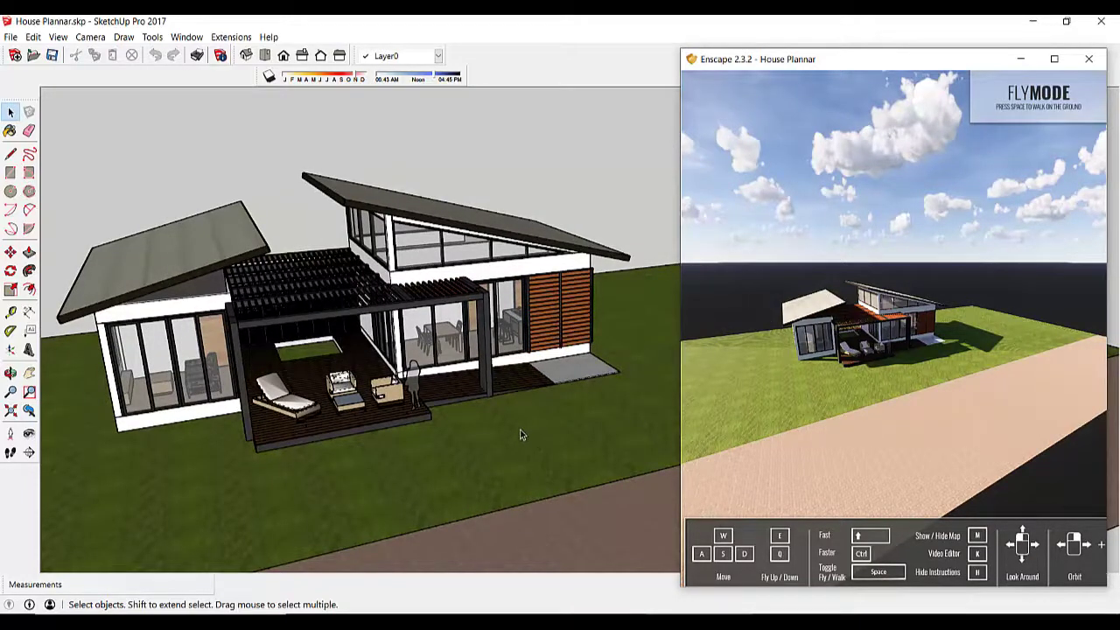
mouse_move(520, 435)
middle_down()
mouse_move(481, 458)
mouse_move(382, 430)
mouse_move(396, 459)
middle_up()
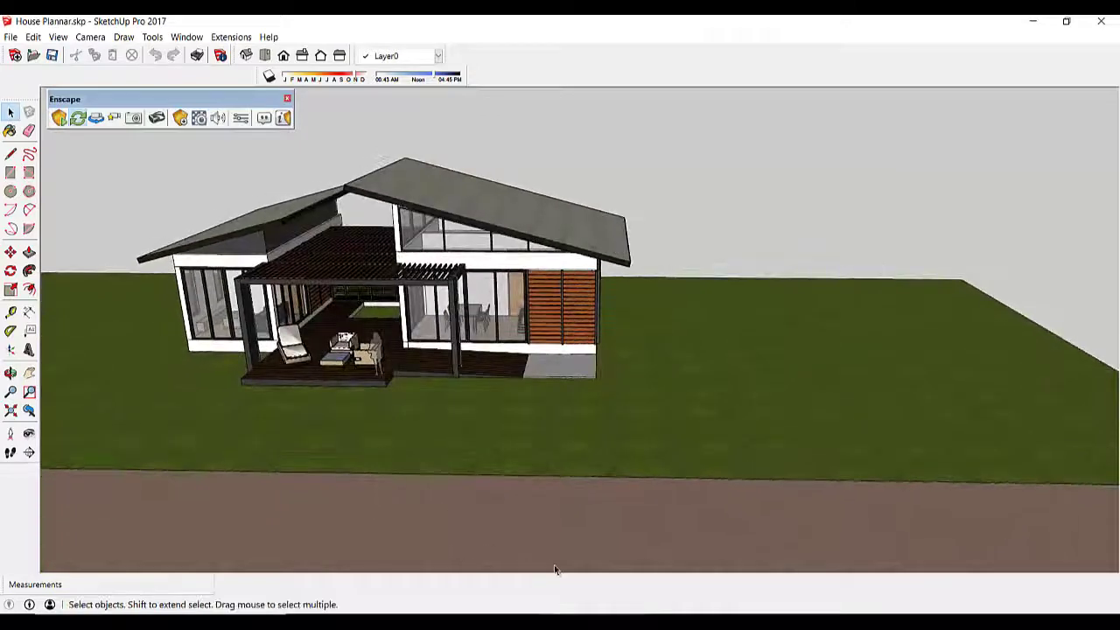
click(646, 621)
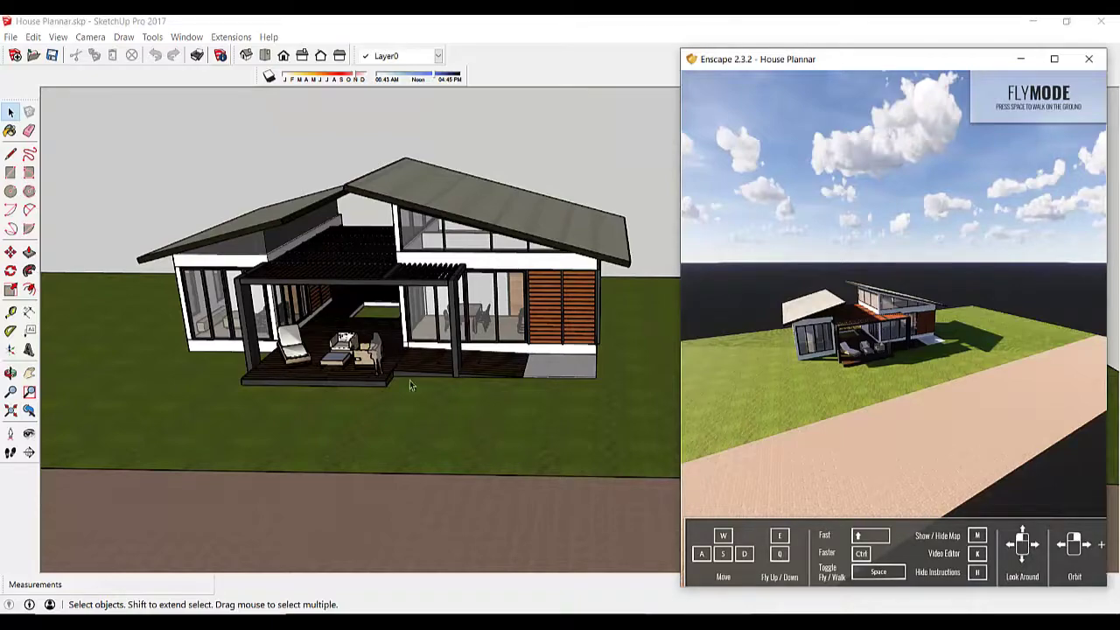
mouse_move(408, 360)
middle_down()
mouse_move(330, 357)
mouse_move(860, 372)
middle_up()
click(658, 623)
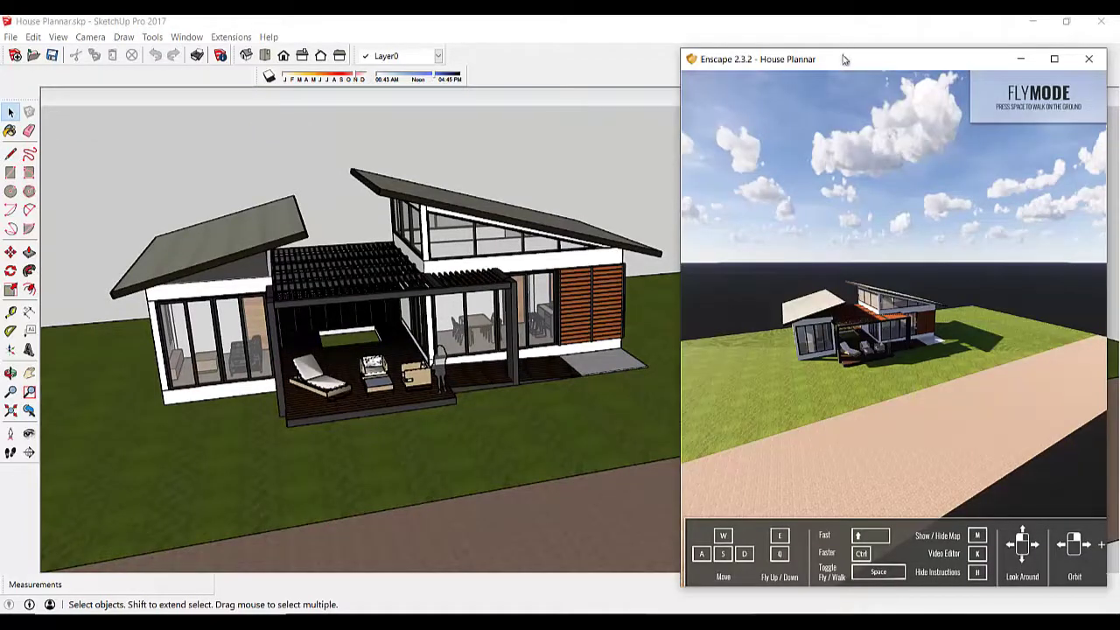
Step: Tile the Enscape and SketchUp windows side by side, each filling half the screen, with the whole house in SketchUp's view
mouse_move(801, 68)
mouse_down()
mouse_move(669, 52)
mouse_move(1018, 80)
mouse_move(1119, 65)
mouse_up()
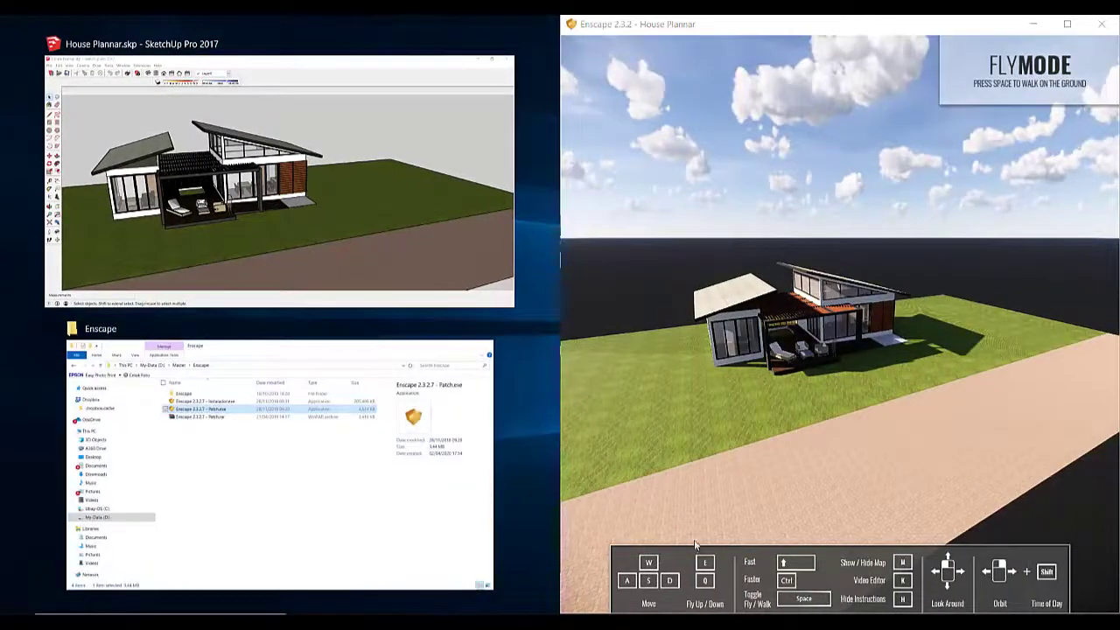
click(354, 72)
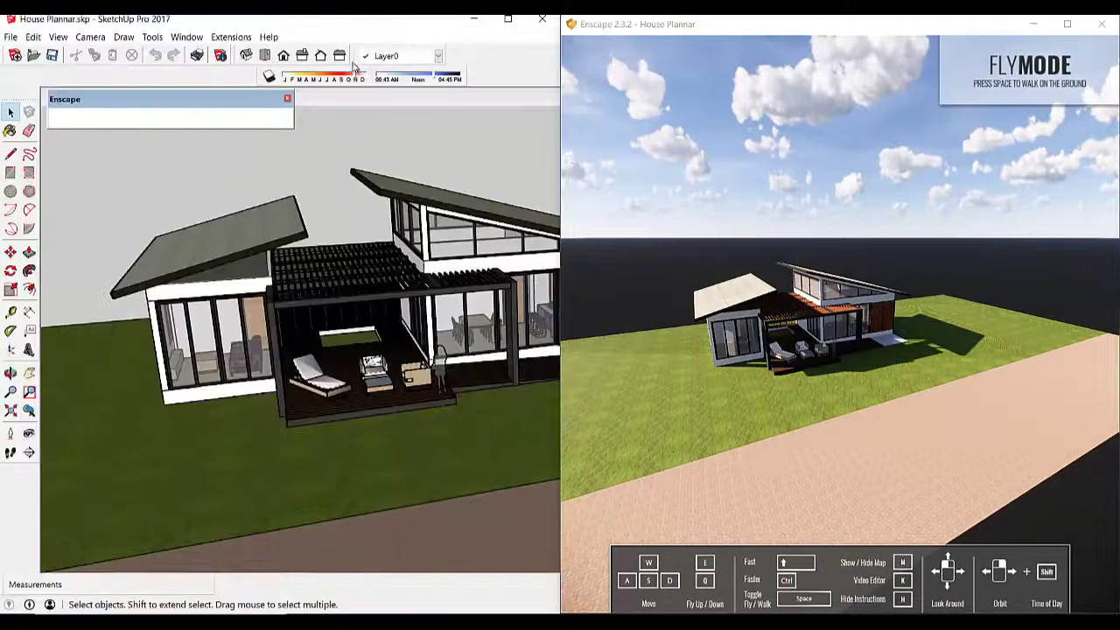
mouse_move(450, 22)
mouse_down()
mouse_move(339, 112)
mouse_move(2, 156)
mouse_up()
scroll(500, 275, down, 5)
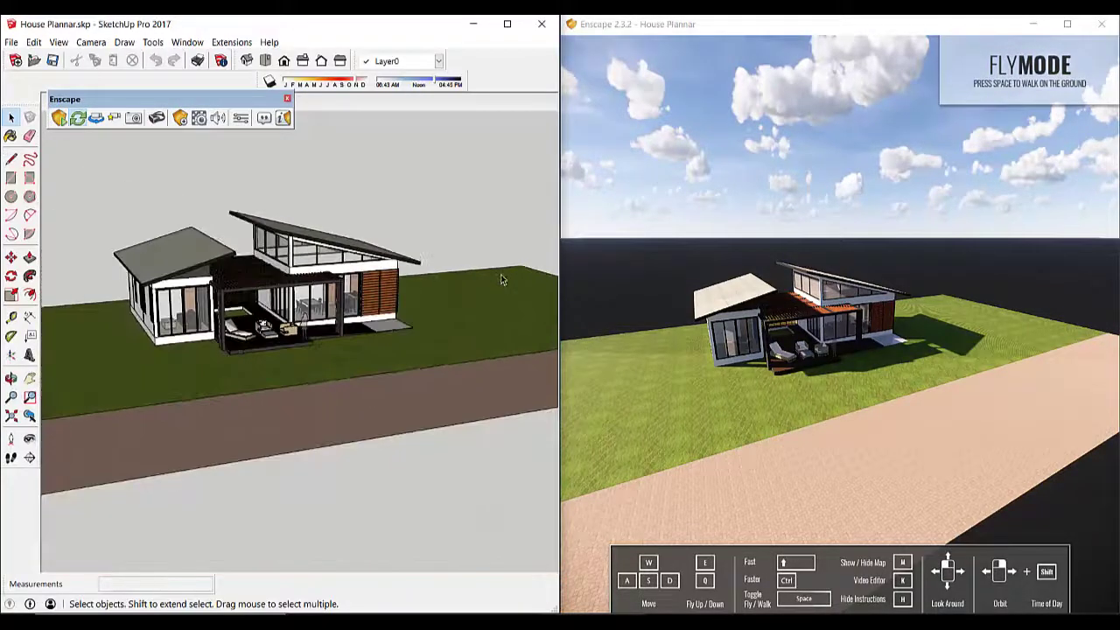
scroll(212, 249, up, 2)
scroll(318, 232, up, 1)
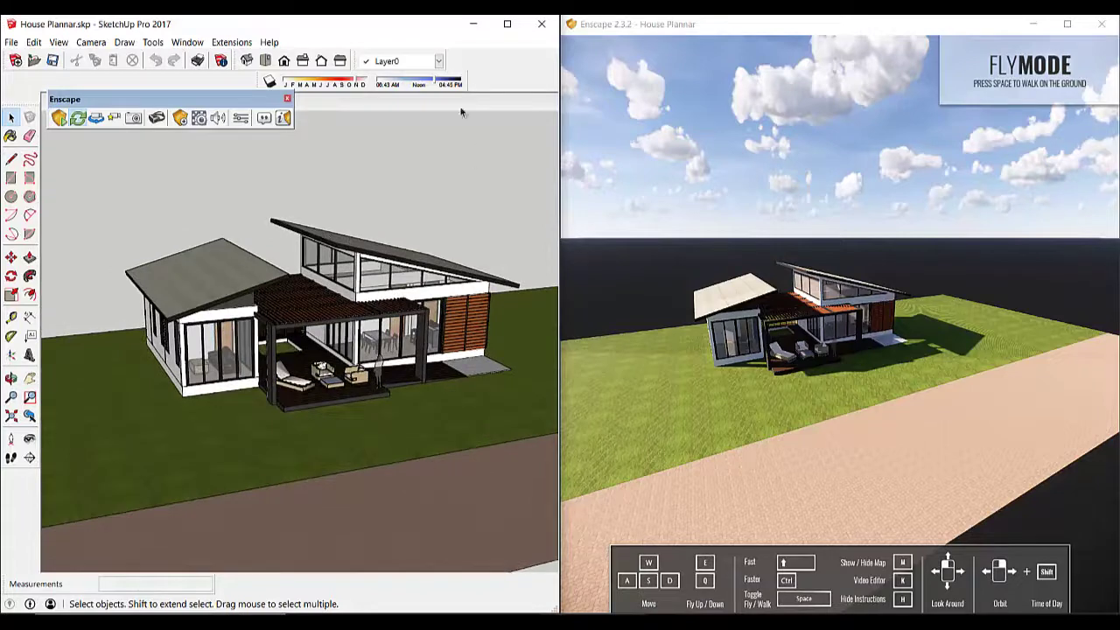
Step: Adjust the divider between the tiled windows so SketchUp is slightly wider than Enscape
click(755, 33)
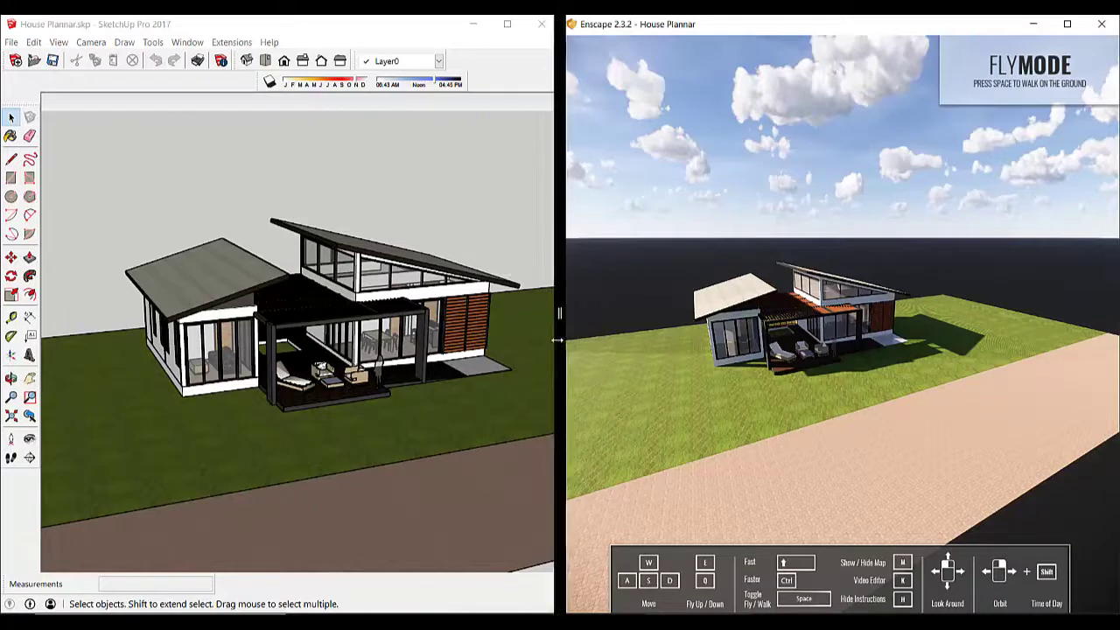
drag(561, 342, 711, 348)
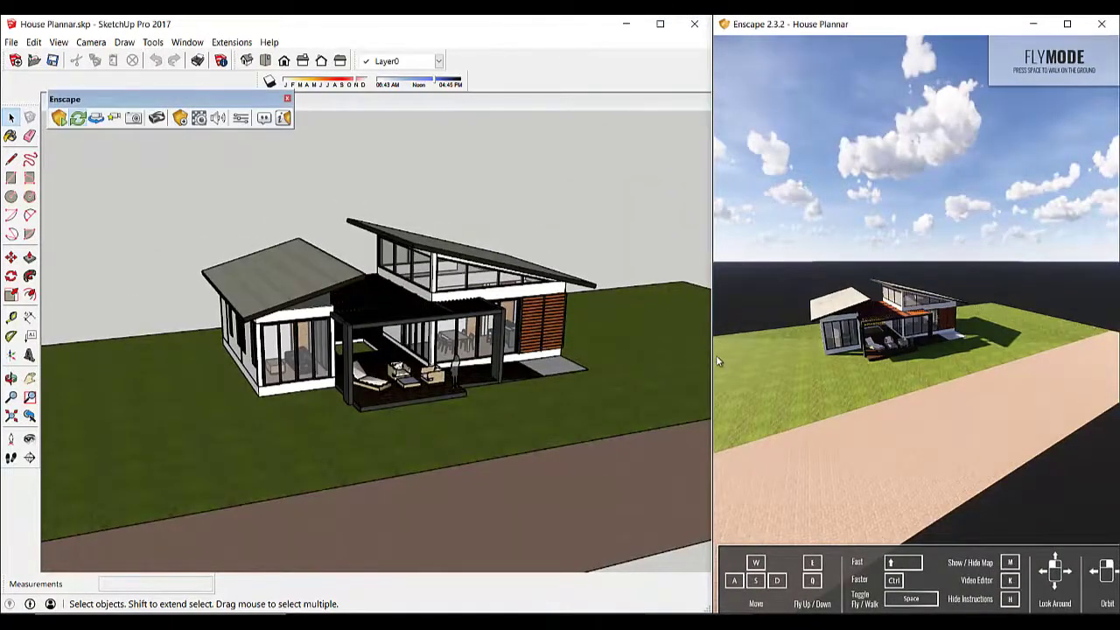
mouse_move(716, 359)
mouse_down()
mouse_move(261, 368)
mouse_move(637, 357)
mouse_up()
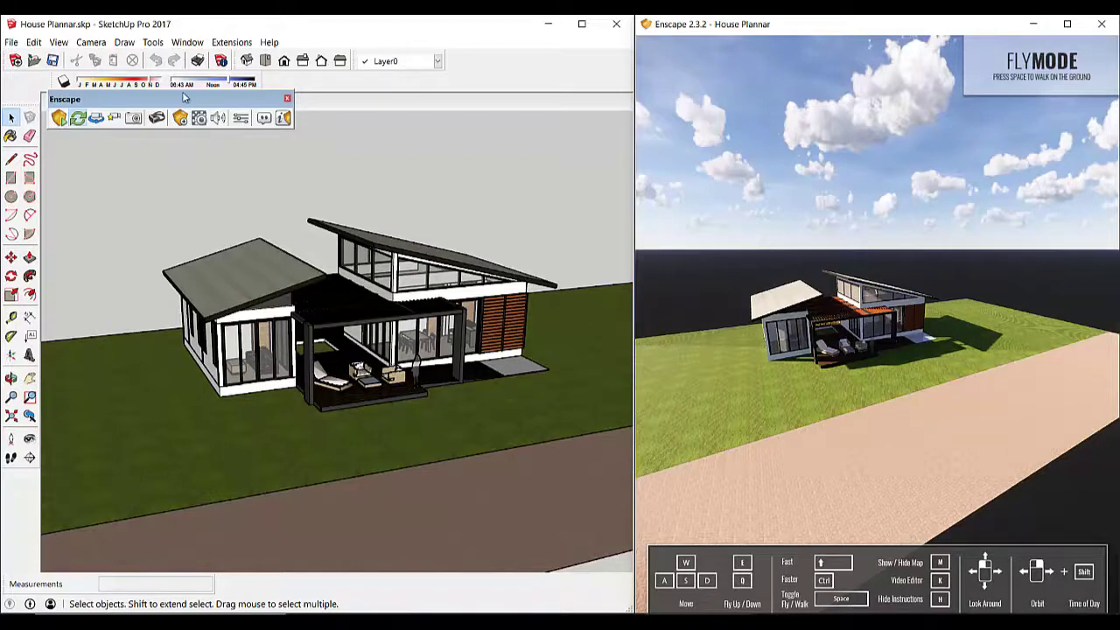
Step: Dock the Enscape toolbar in the second toolbar row with the Shadows toolbar directly beside it
mouse_move(186, 99)
mouse_down()
mouse_move(333, 70)
mouse_move(335, 93)
mouse_move(115, 79)
mouse_up()
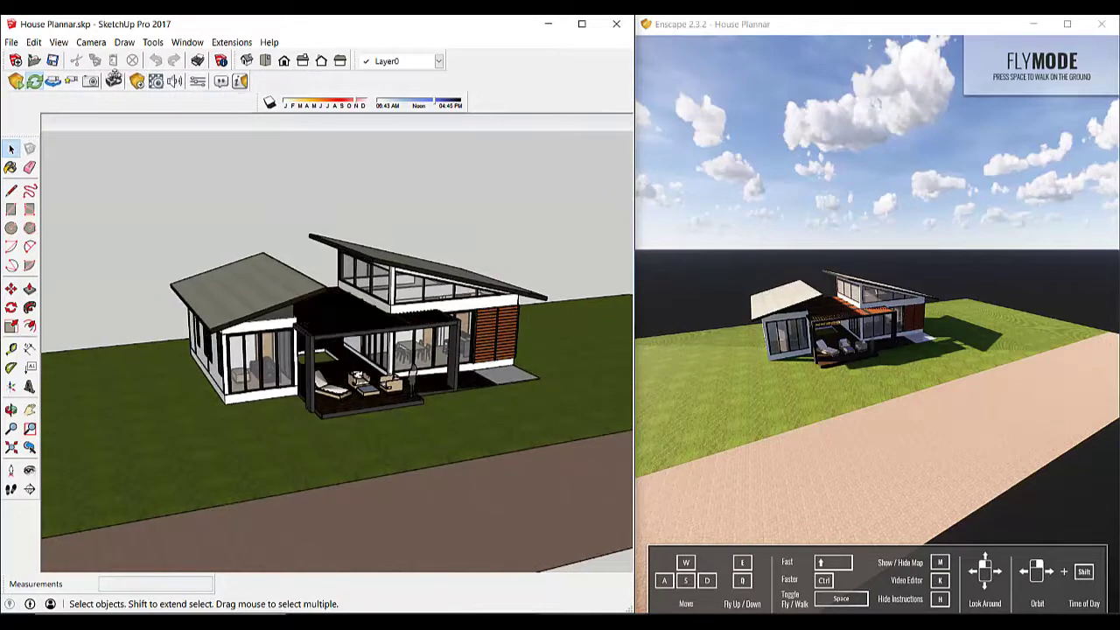
drag(259, 89, 253, 78)
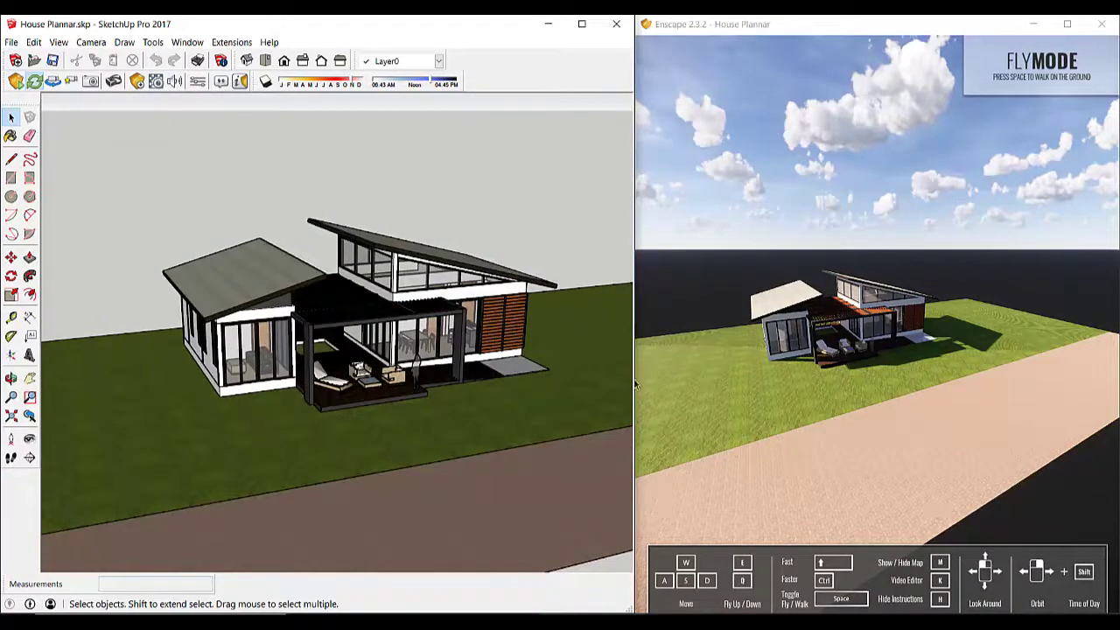
Step: Widen the Enscape window and maximize it to fill the screen
mouse_move(635, 383)
mouse_down()
mouse_move(212, 350)
mouse_move(358, 342)
mouse_move(265, 345)
mouse_up()
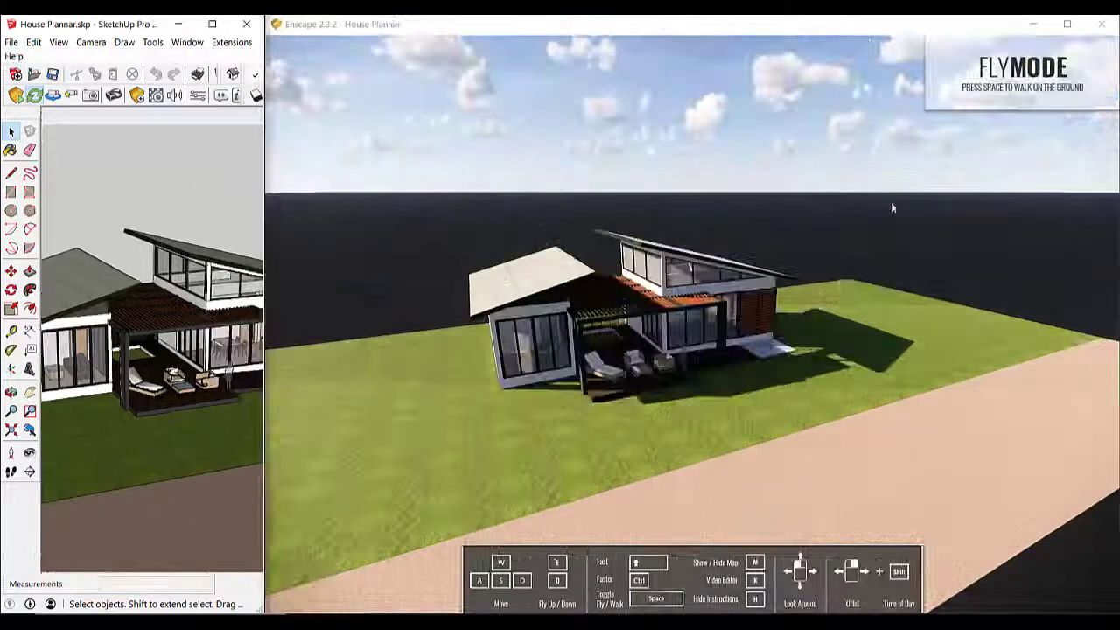
click(1067, 23)
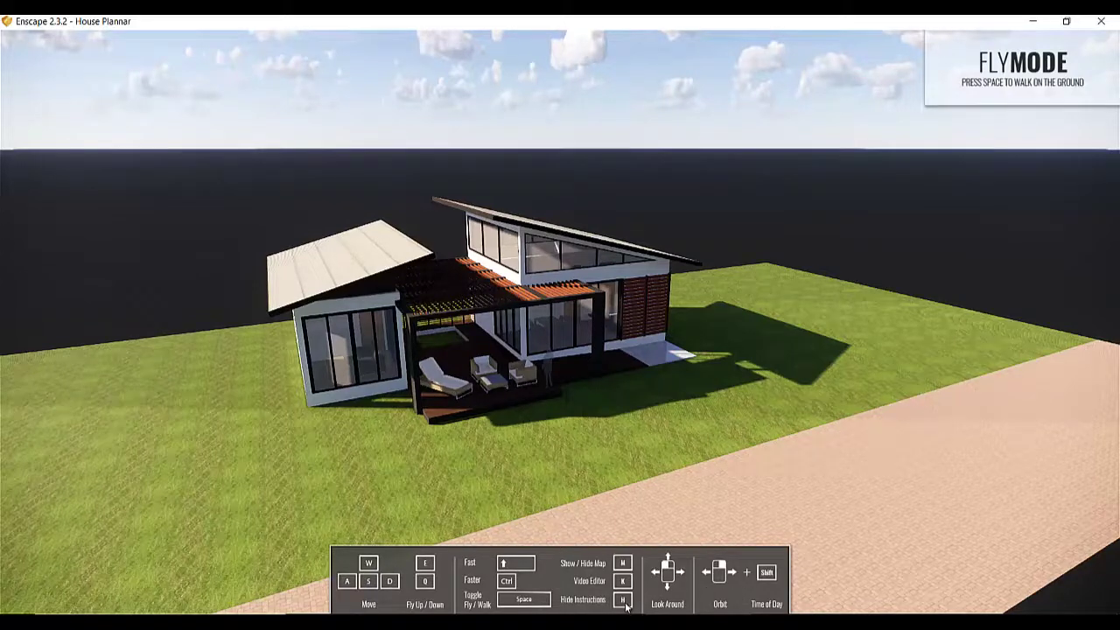
Step: Toggle the Enscape navigation instructions off and on several times, leaving them shown
key(h)
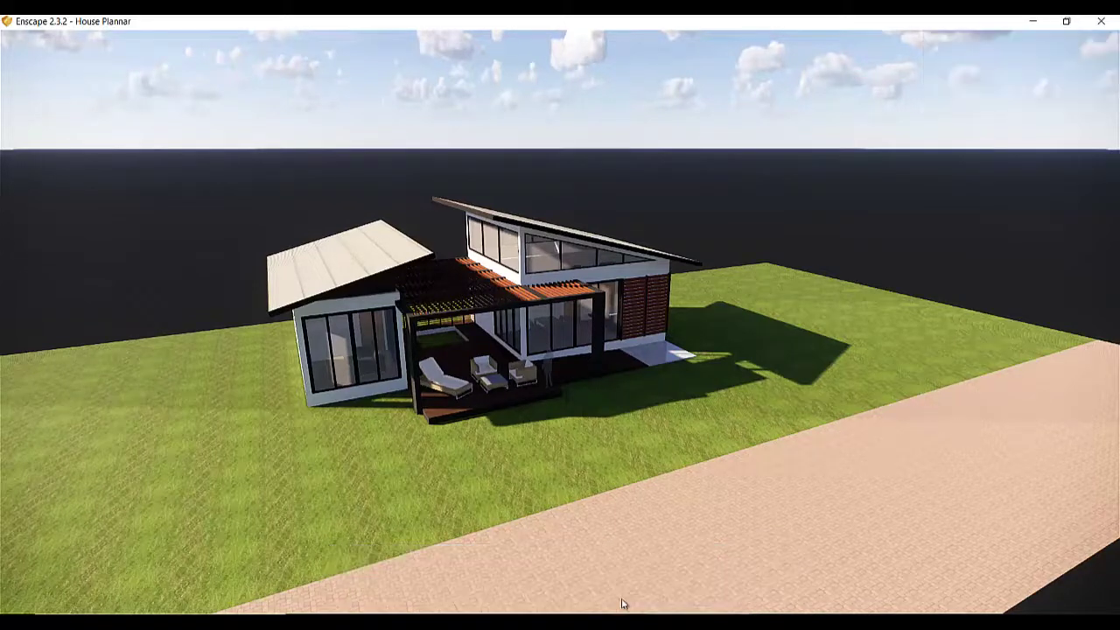
key(h)
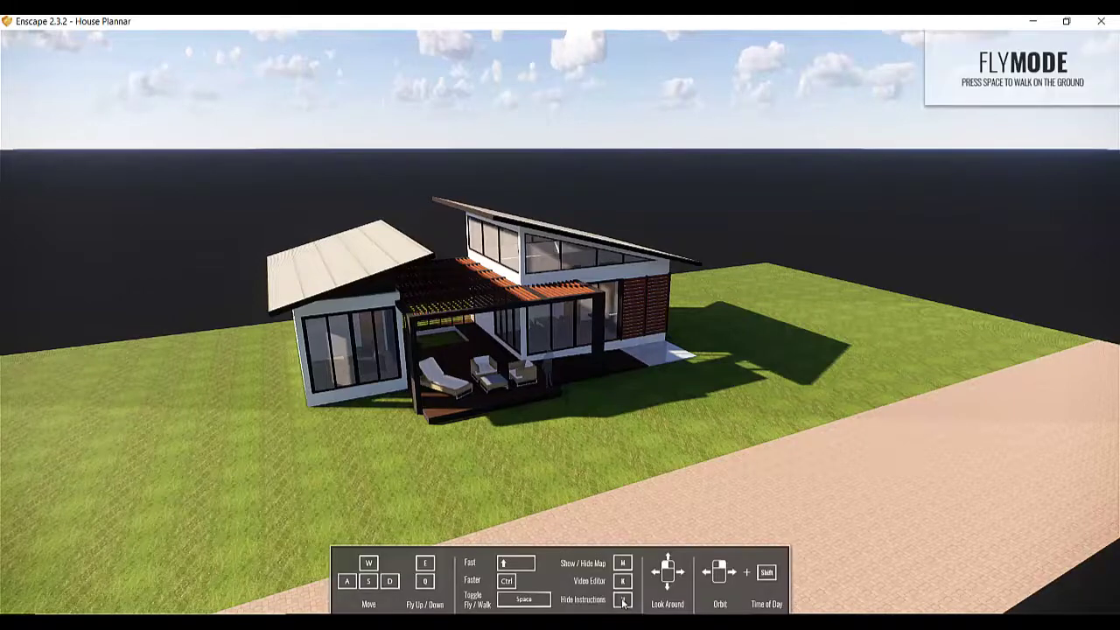
key(h)
key(h)
key(h)
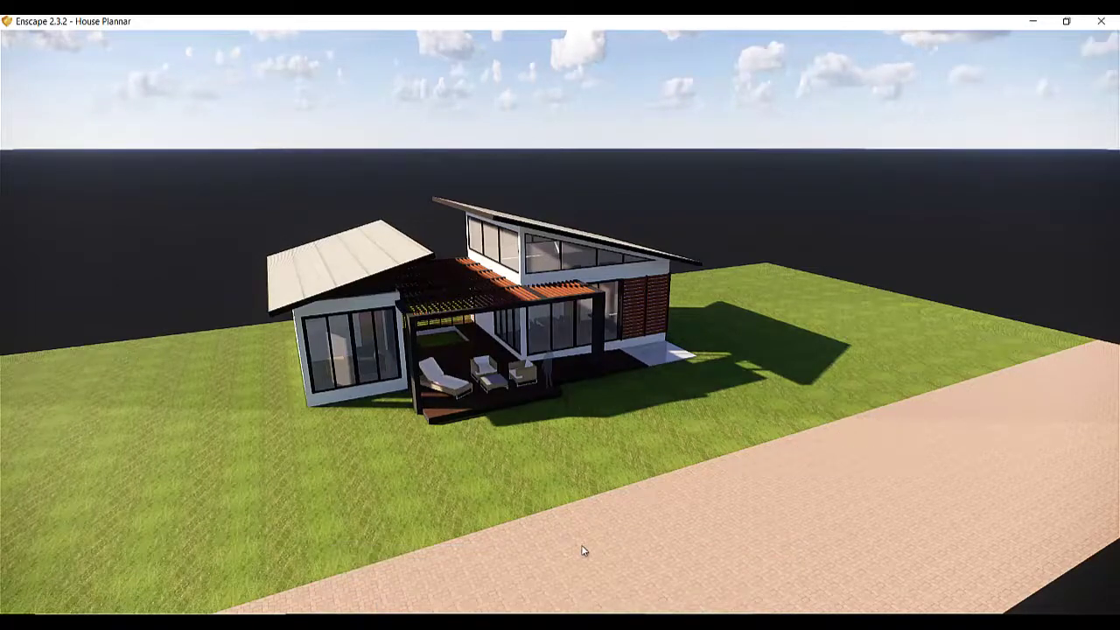
key(h)
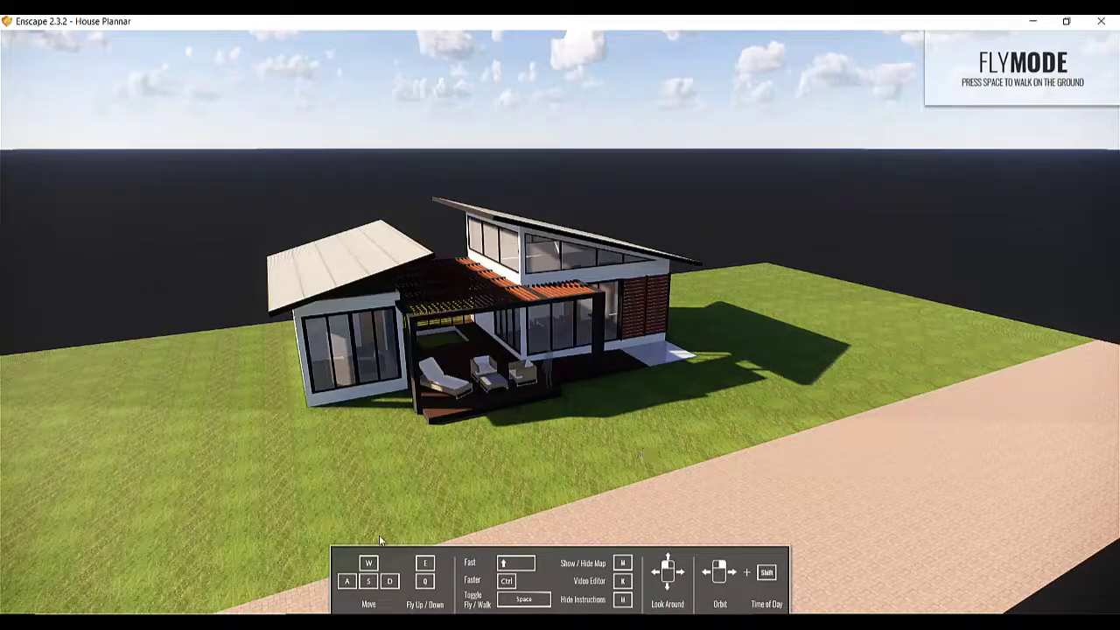
Step: Move the fly-mode camera sideways to the left and back to the right in front of the house
click(394, 581)
key(a)
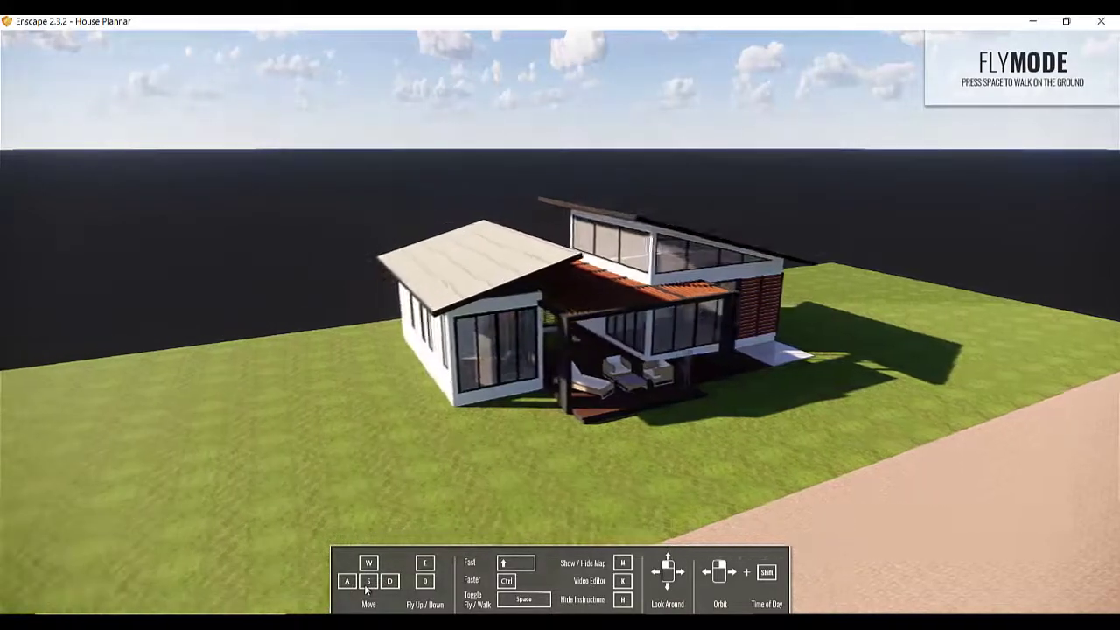
key(a)
key(a)
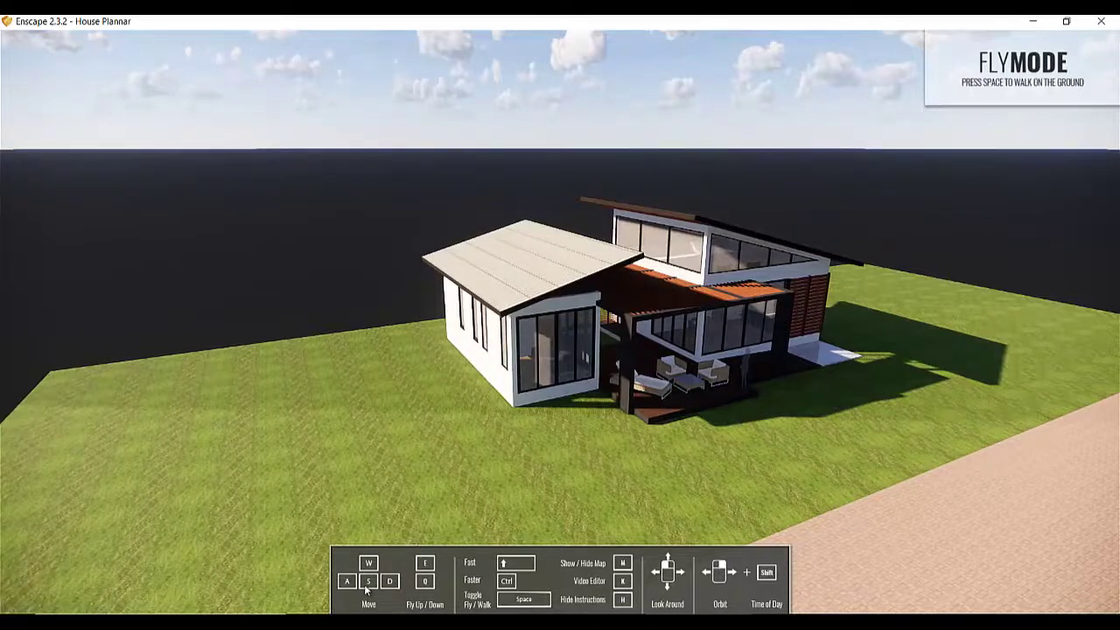
key(d)
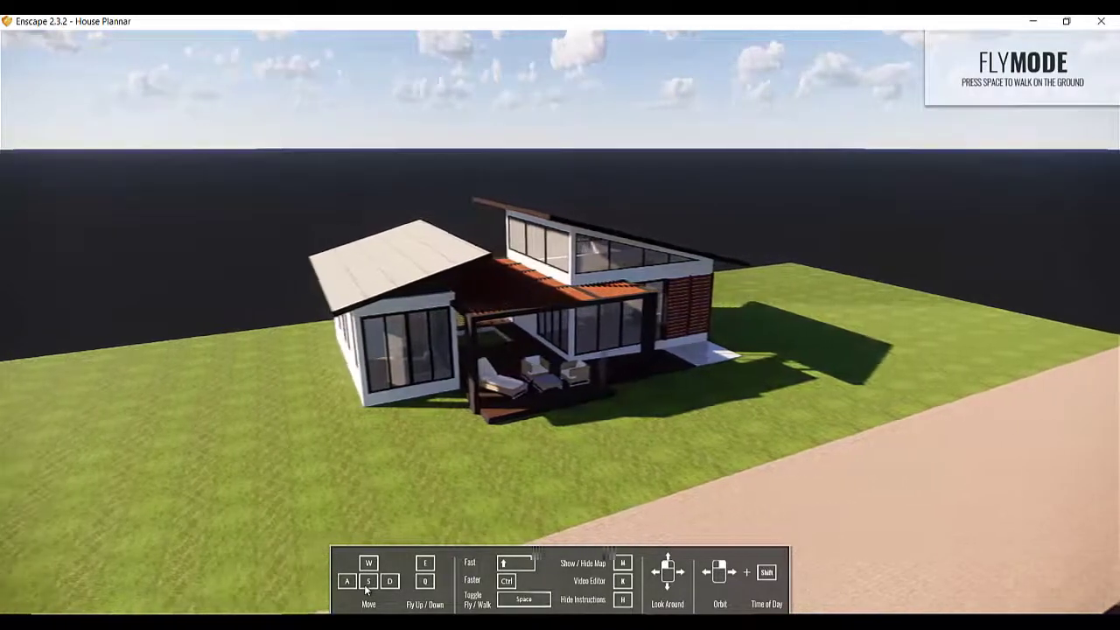
key(d)
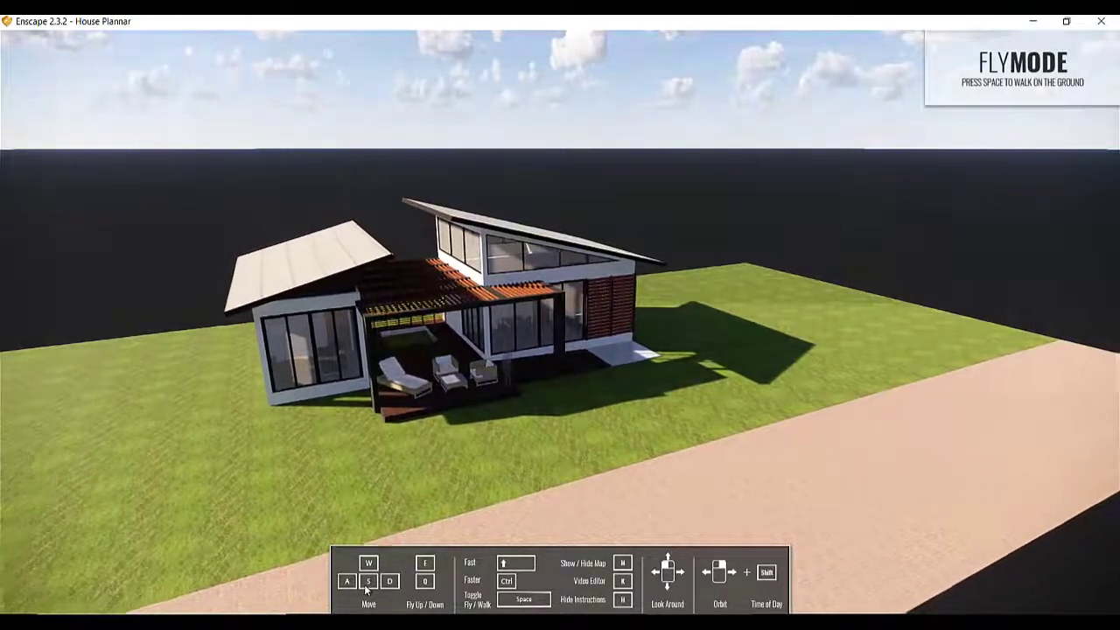
Step: Move the camera backward from the house and forward again, with short sideways shifts in between
key(s)
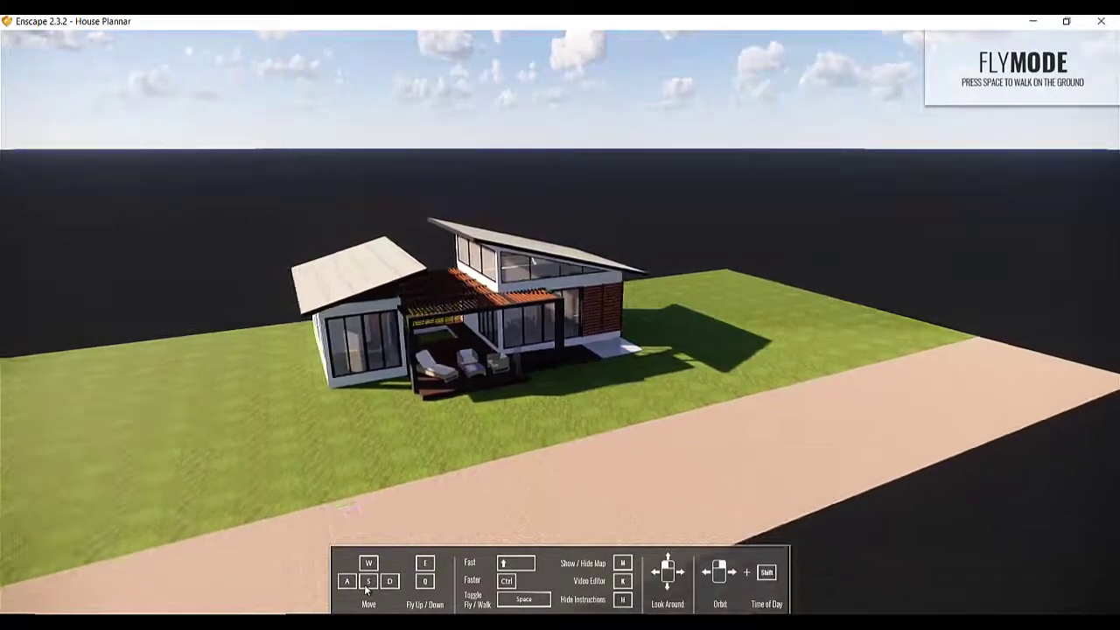
key(w)
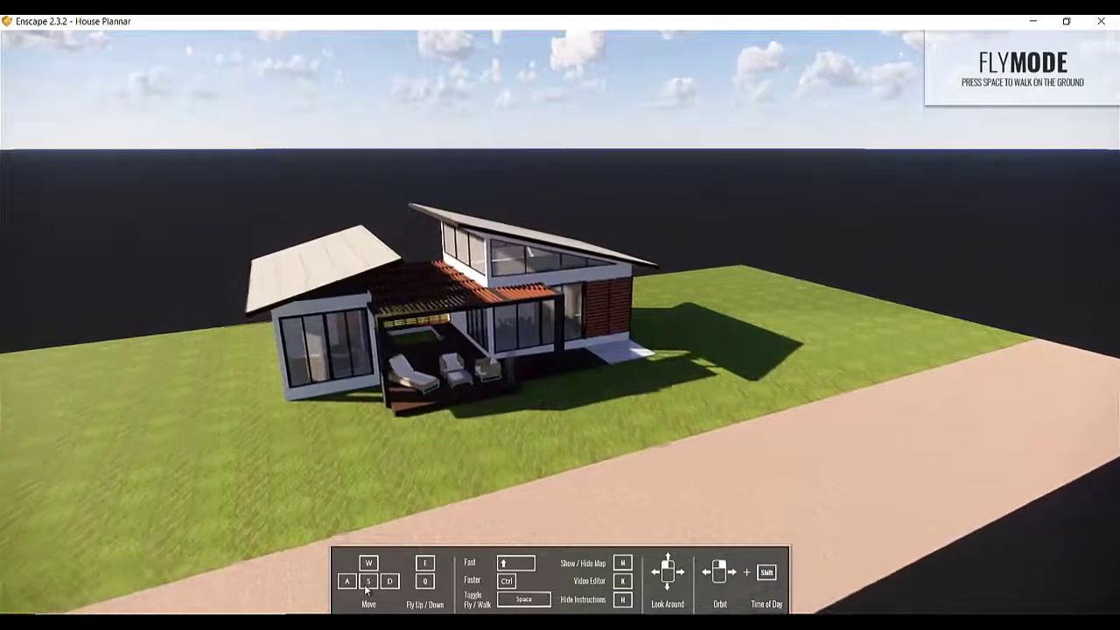
key(w)
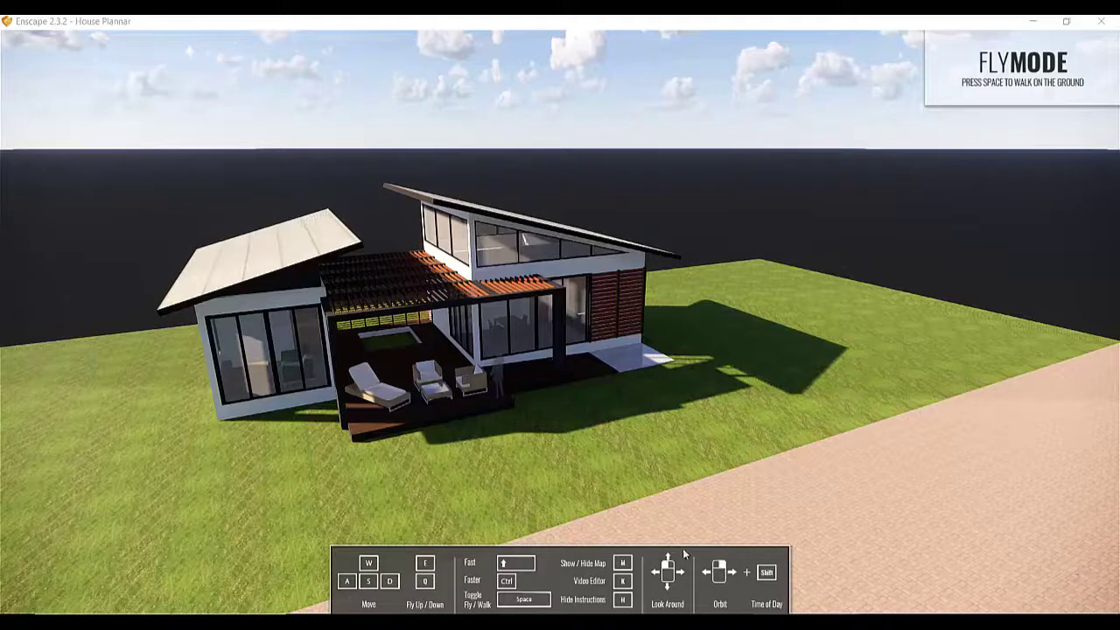
key(a)
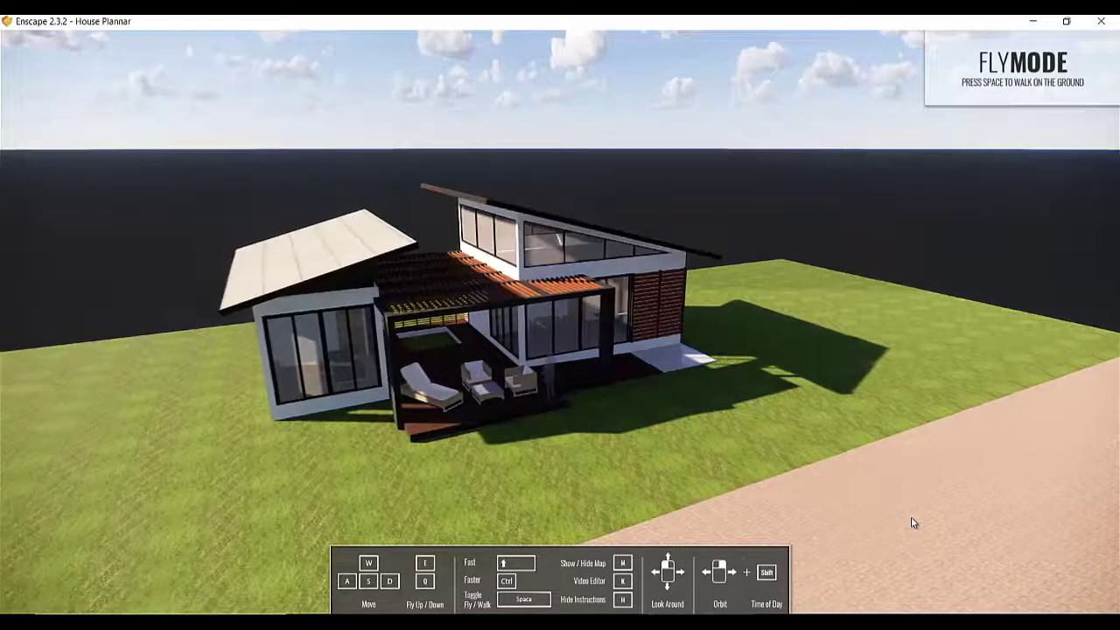
key(d)
key(w)
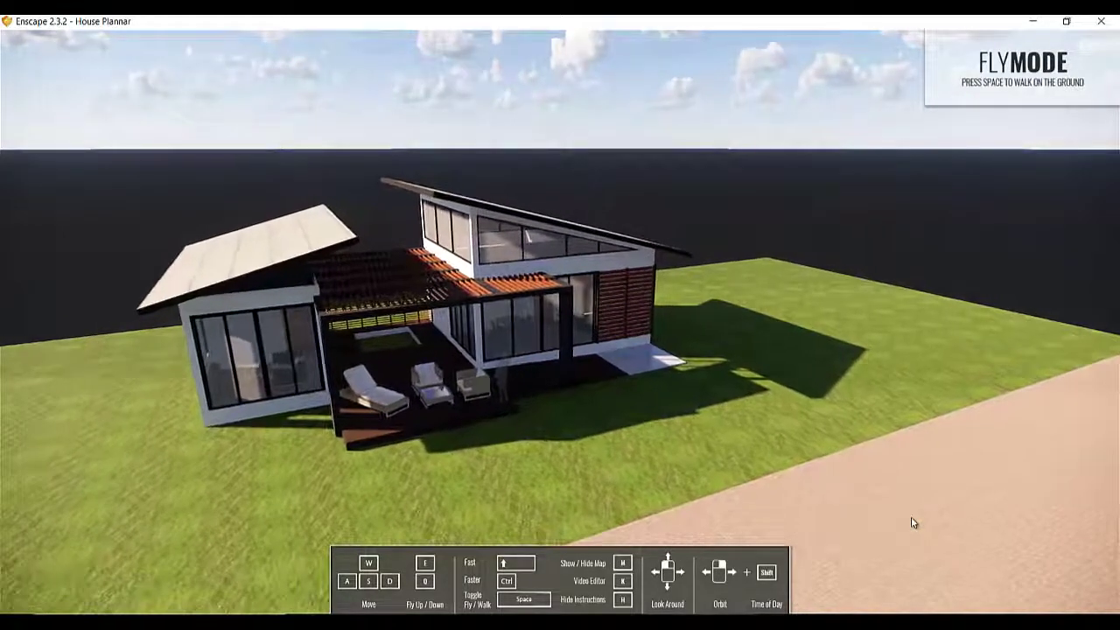
key(s)
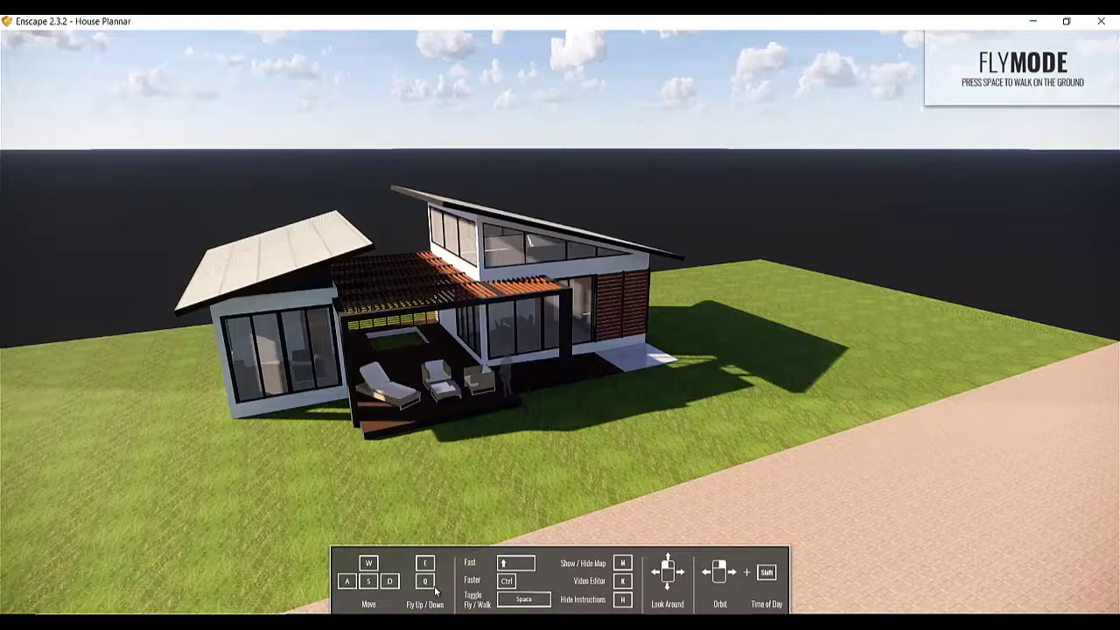
Step: Fly the camera down close to the ground, up above the roofs, and back down to a medium height
key(q)
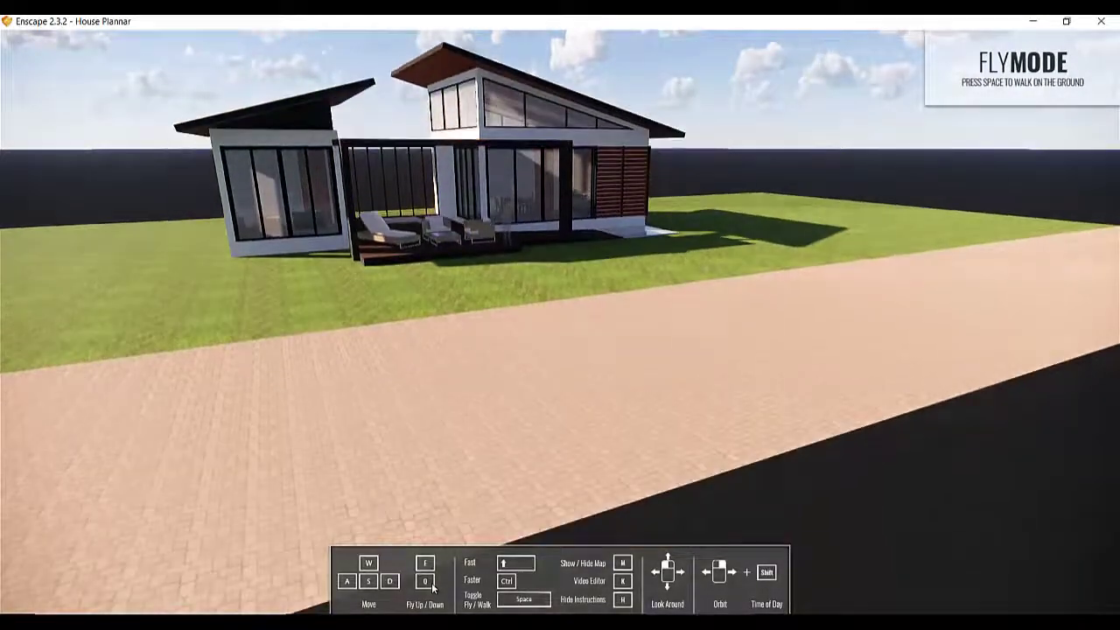
key(e)
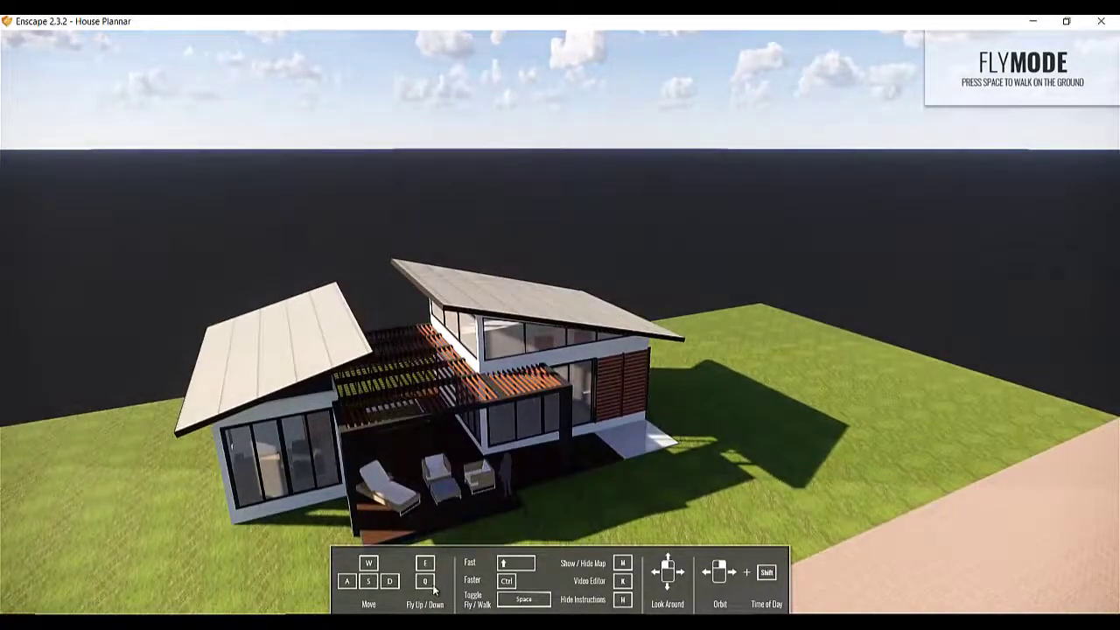
key(q)
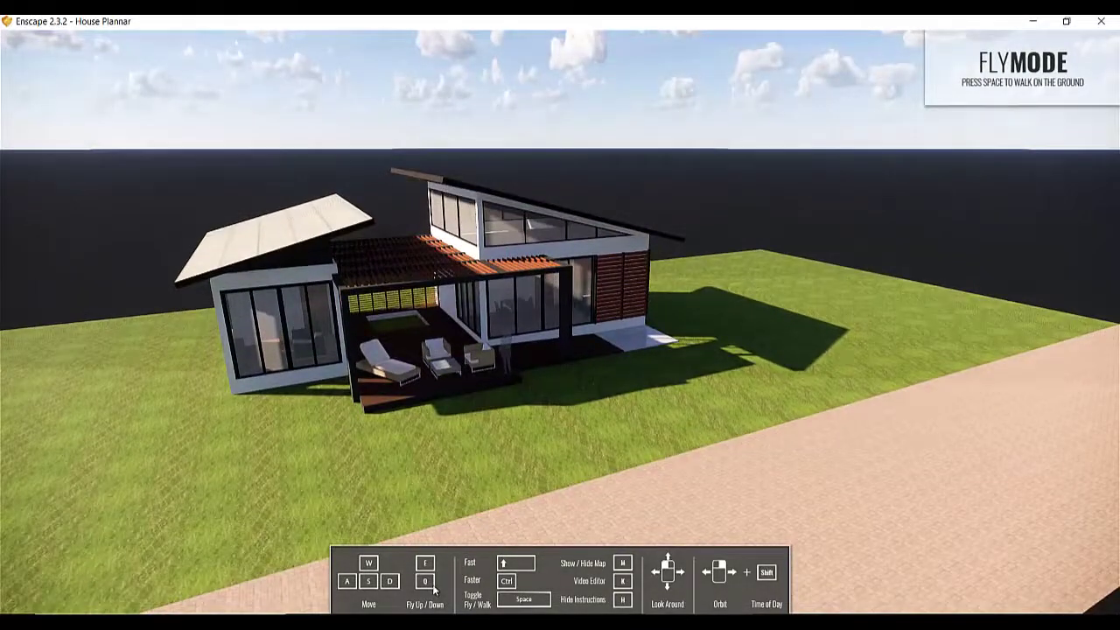
Step: Fly closer to the house, combining forward, sideways and vertical camera movement around the terrace side
key(w)
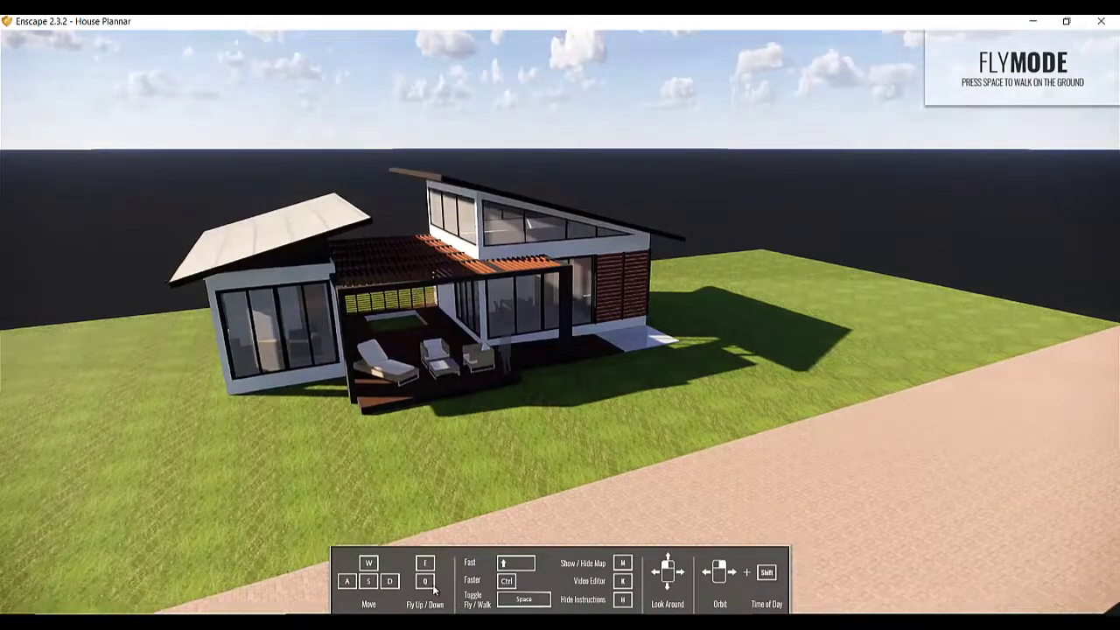
key(a)
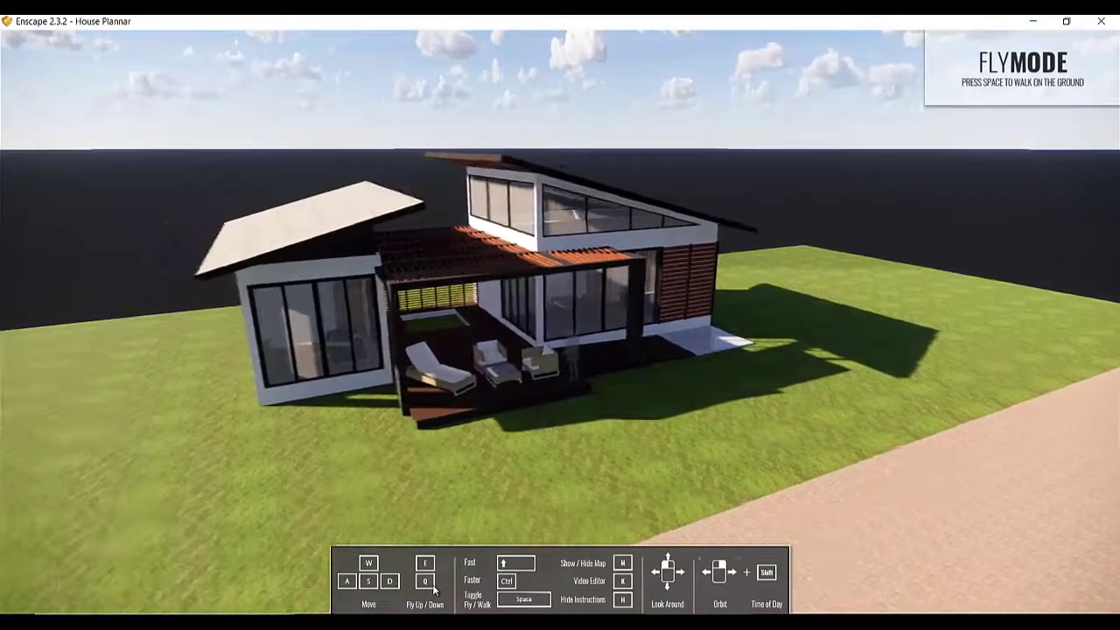
key(d)
key(q)
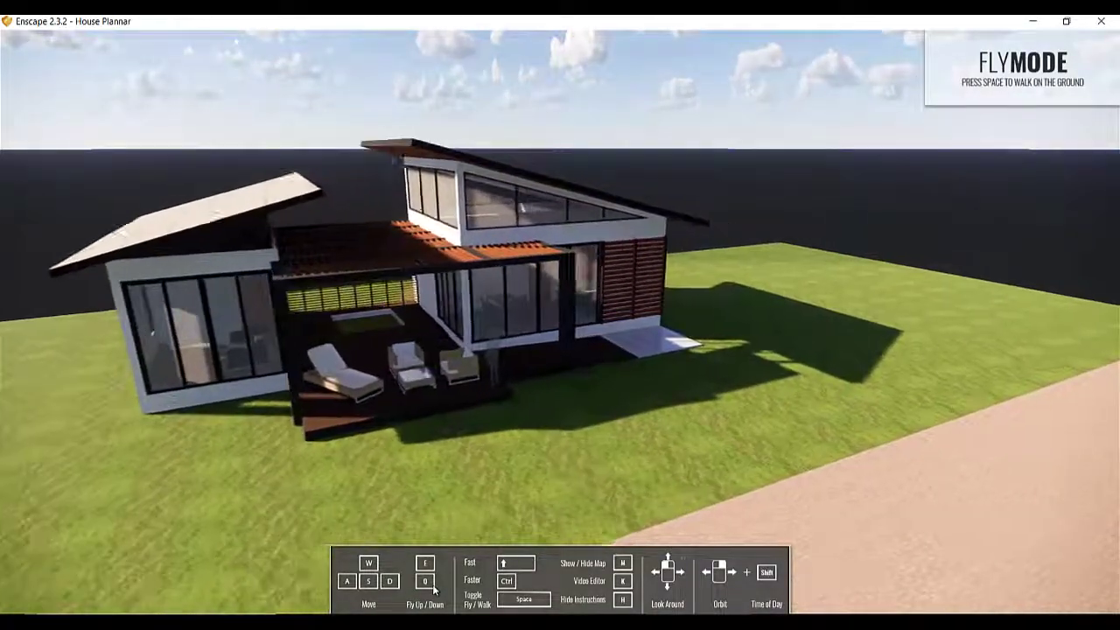
key(e)
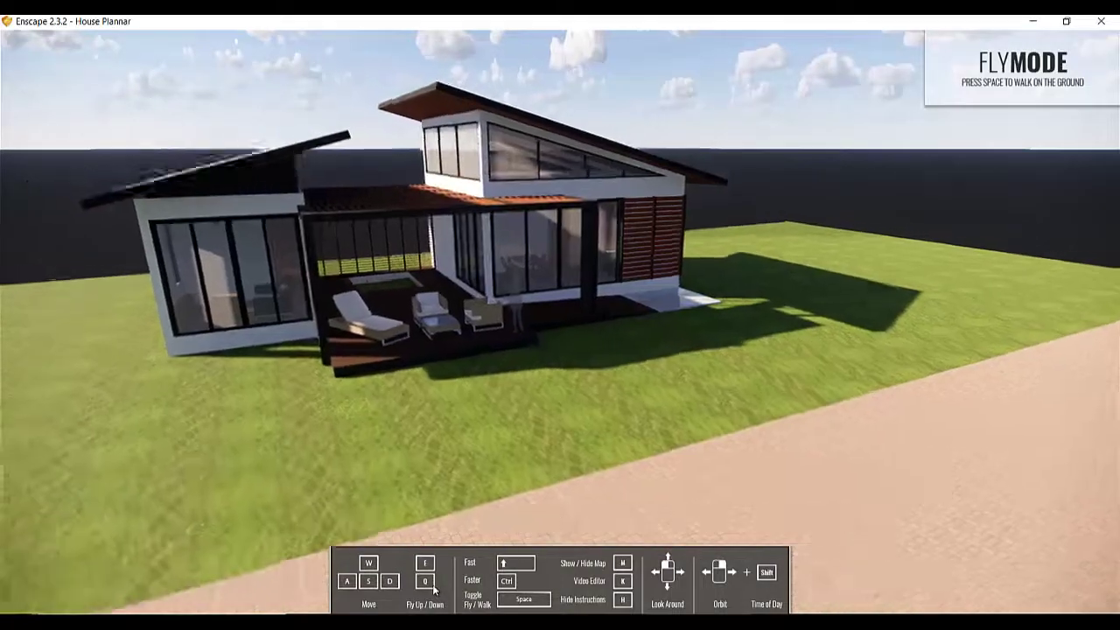
key(a)
key(e)
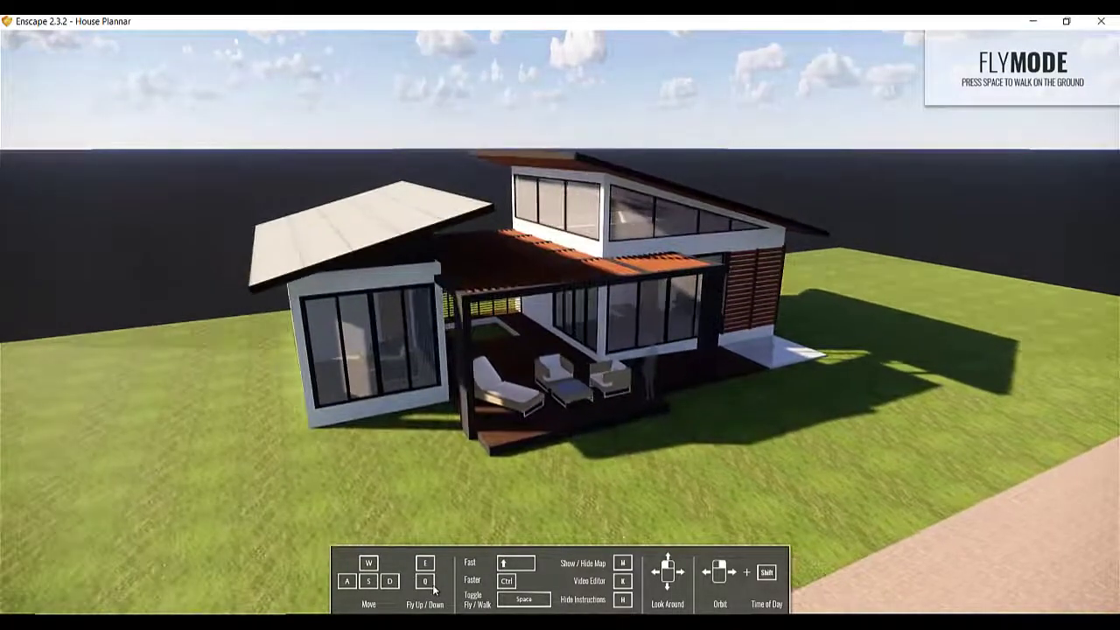
Step: Sweep the camera sideways past the house's window wall and back, and fly up high above the roofs
key(a)
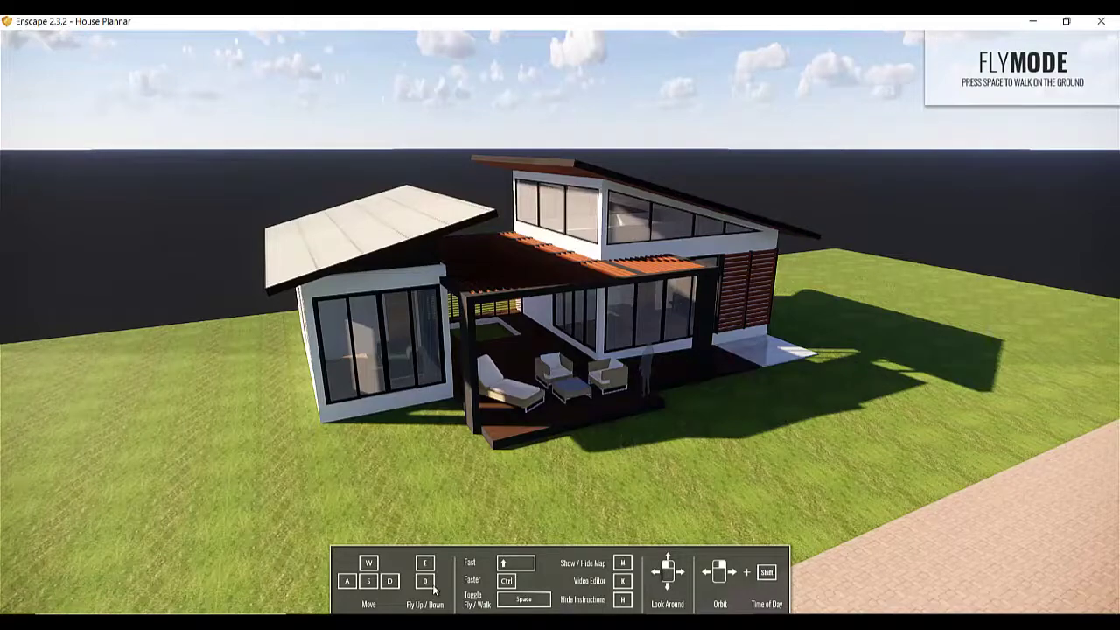
key(a)
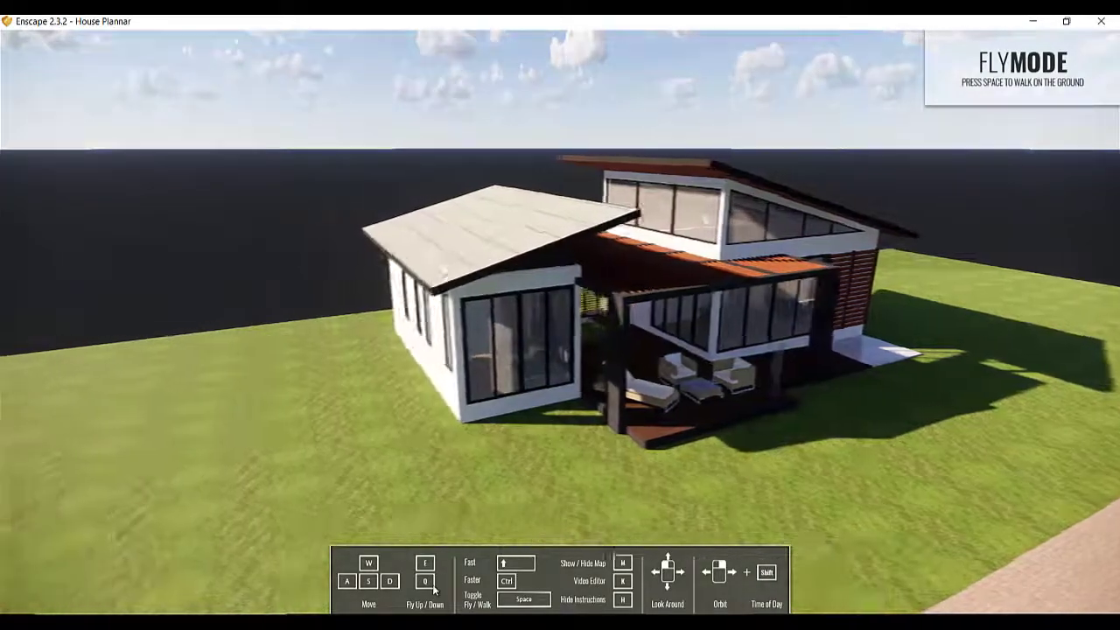
key(d)
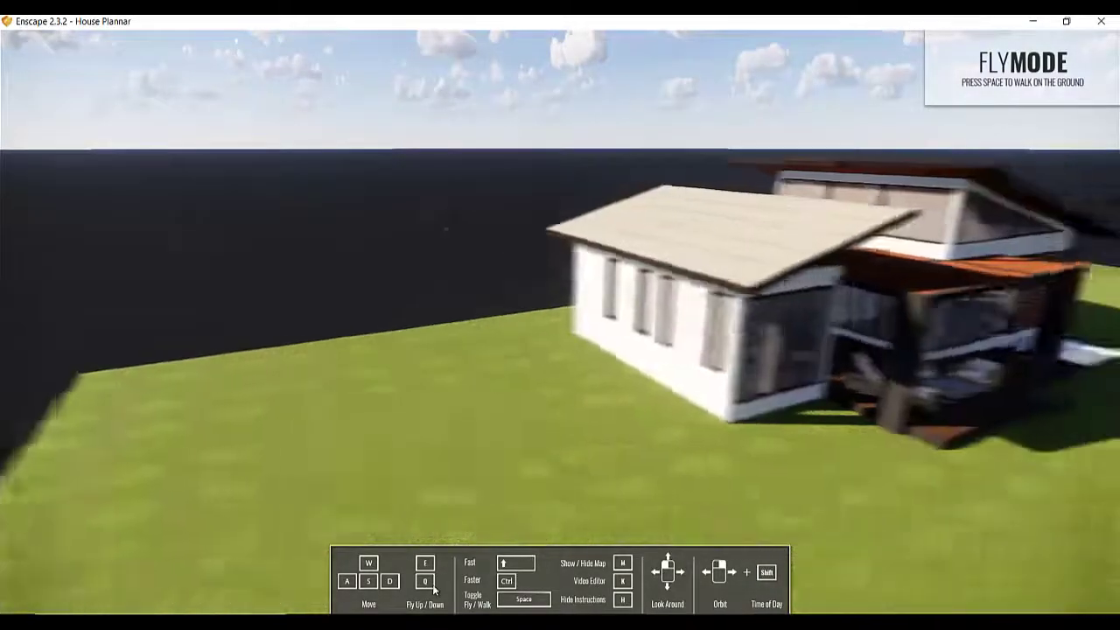
key(a)
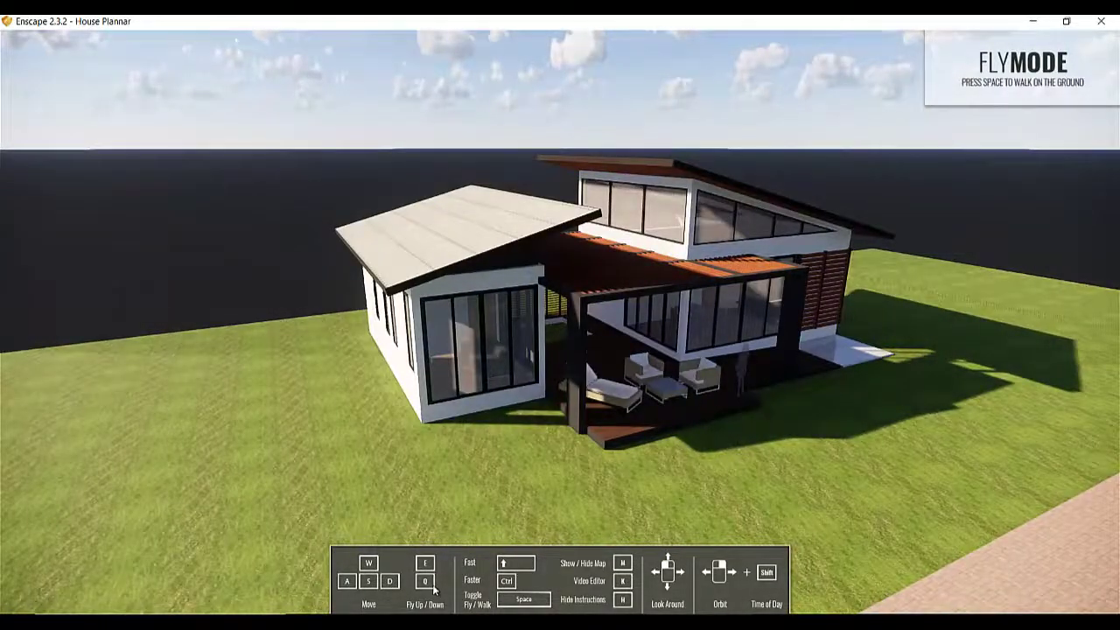
key(e)
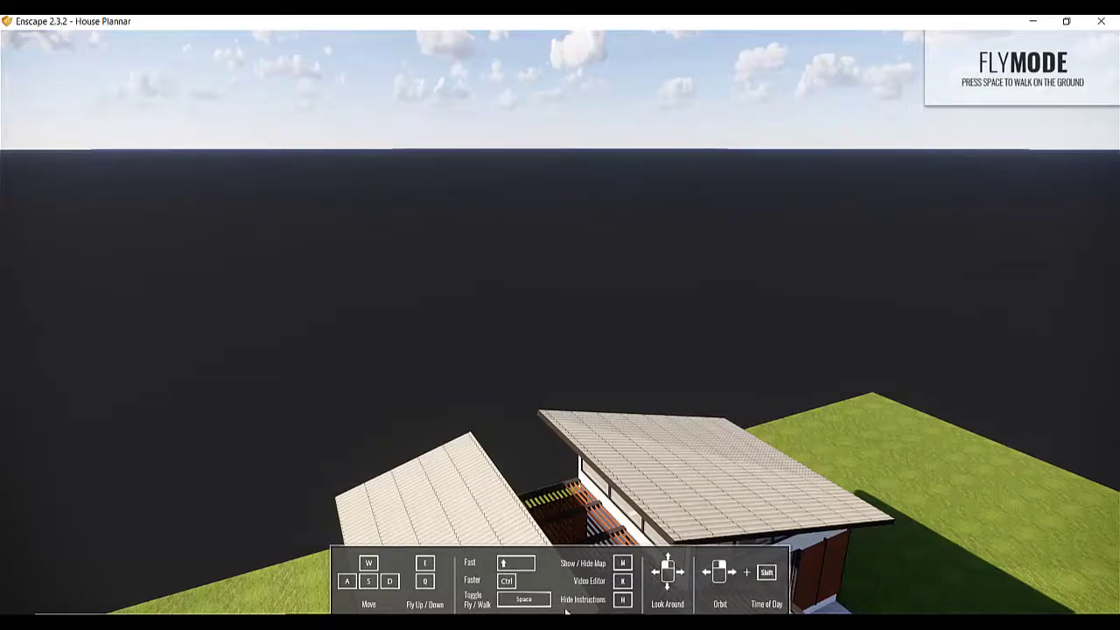
Step: Switch to walk mode, return to fly mode for a short climb and descent, and finish in walk mode
key(space)
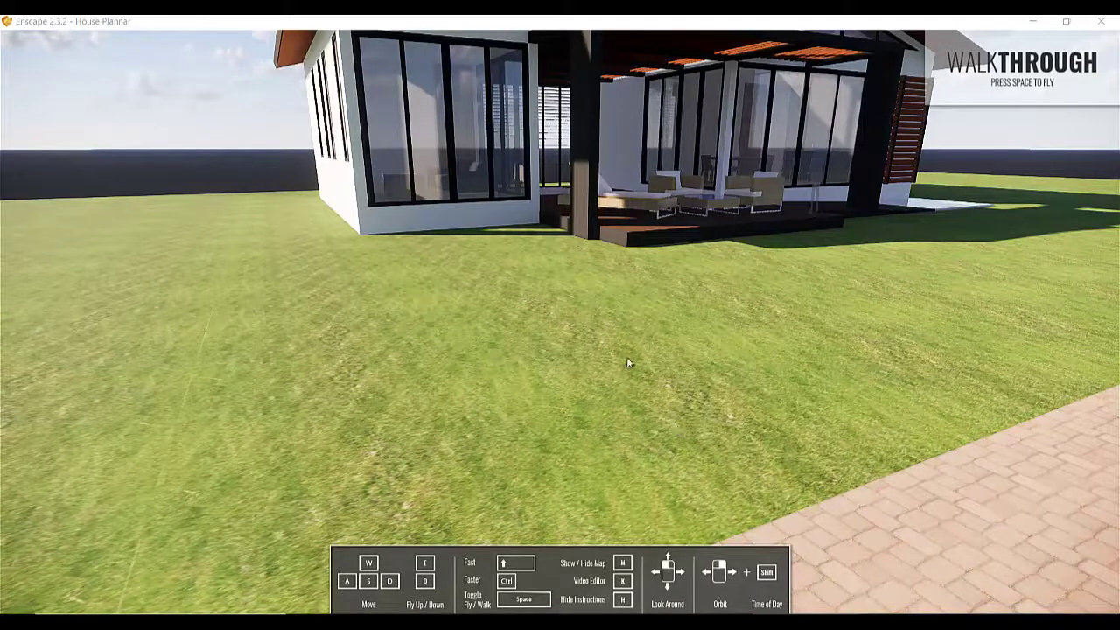
click(624, 333)
key(space)
key(e)
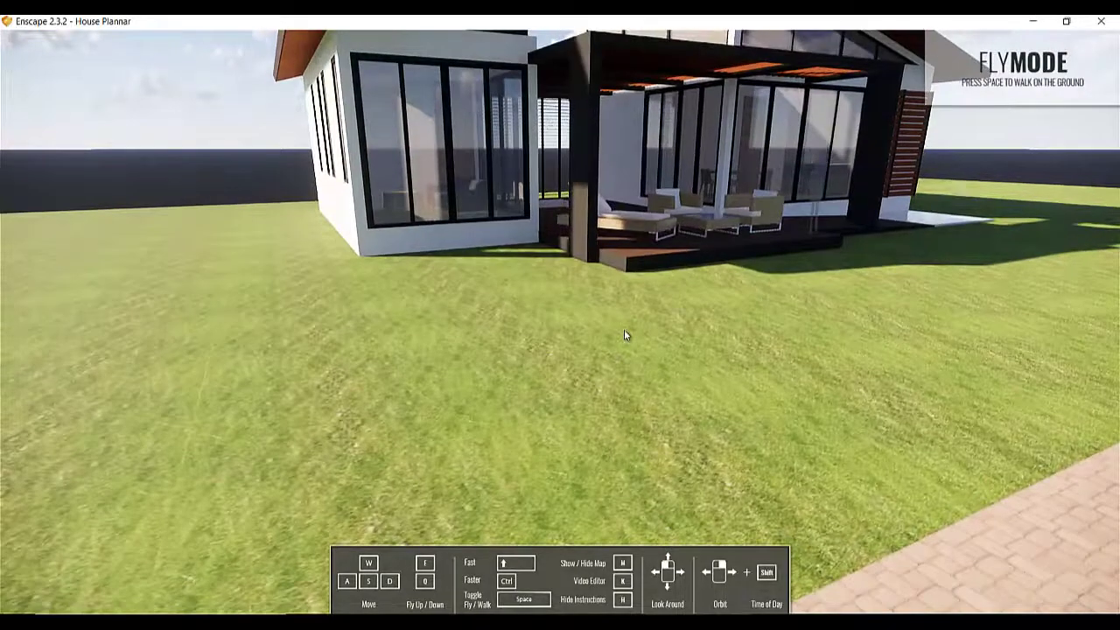
key(q)
key(w)
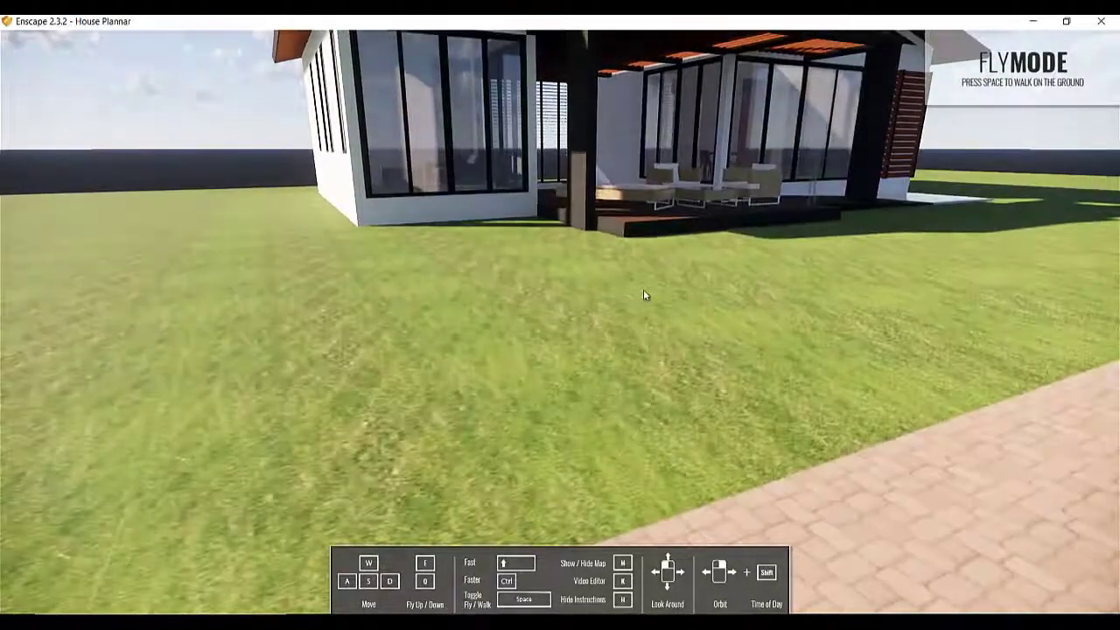
key(space)
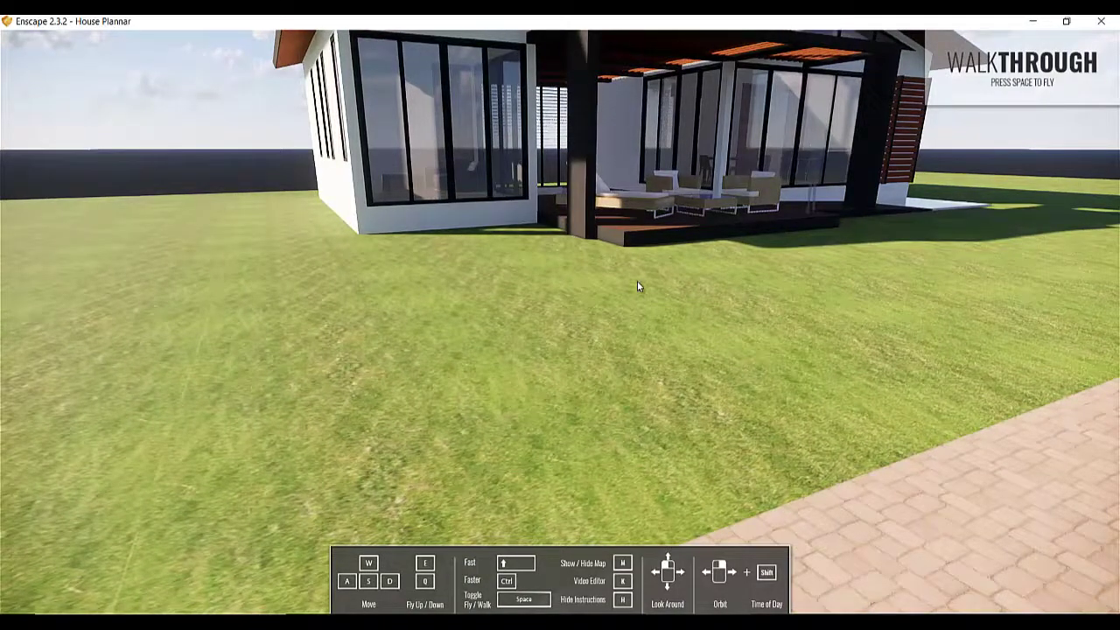
Step: Level the view toward the house and walk across the terrace to the slatted screen and dining room windows
key(s)
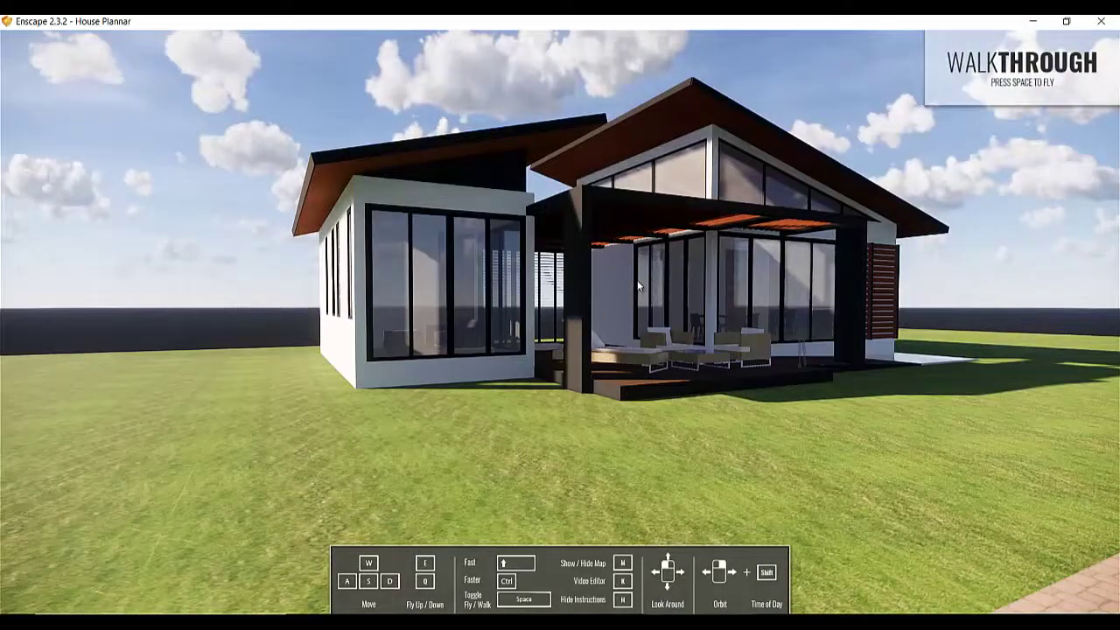
drag(637, 281, 637, 284)
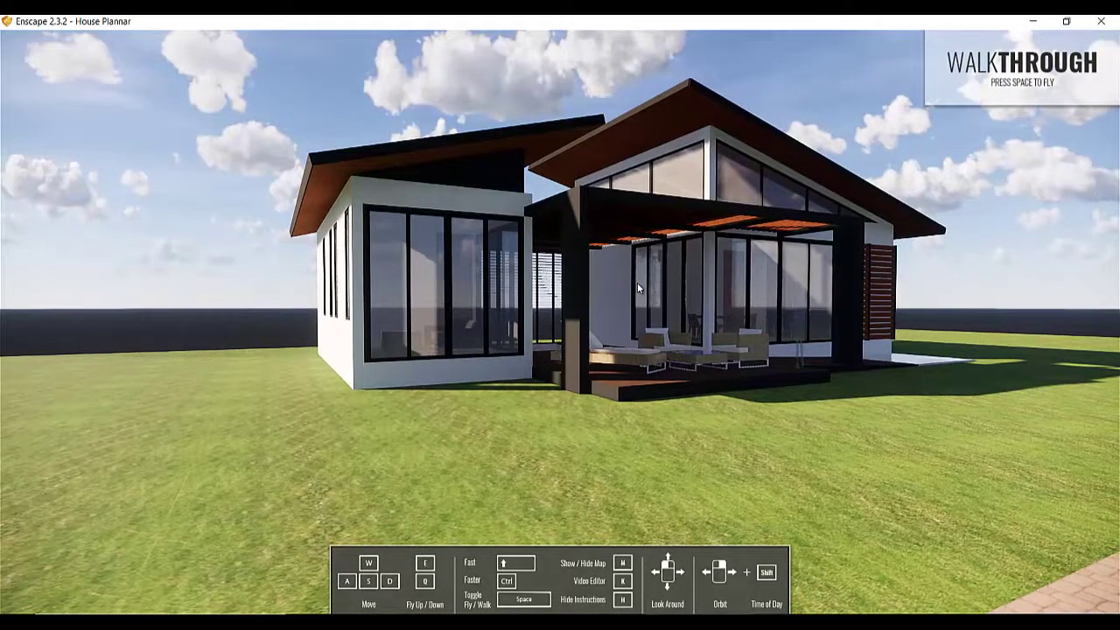
key(w)
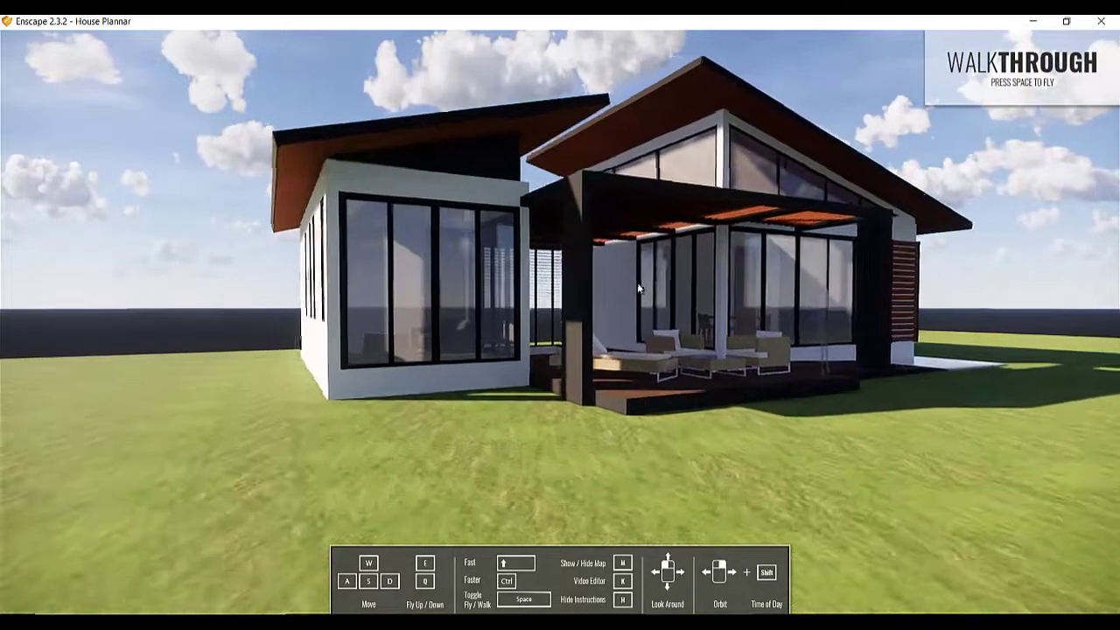
key(w)
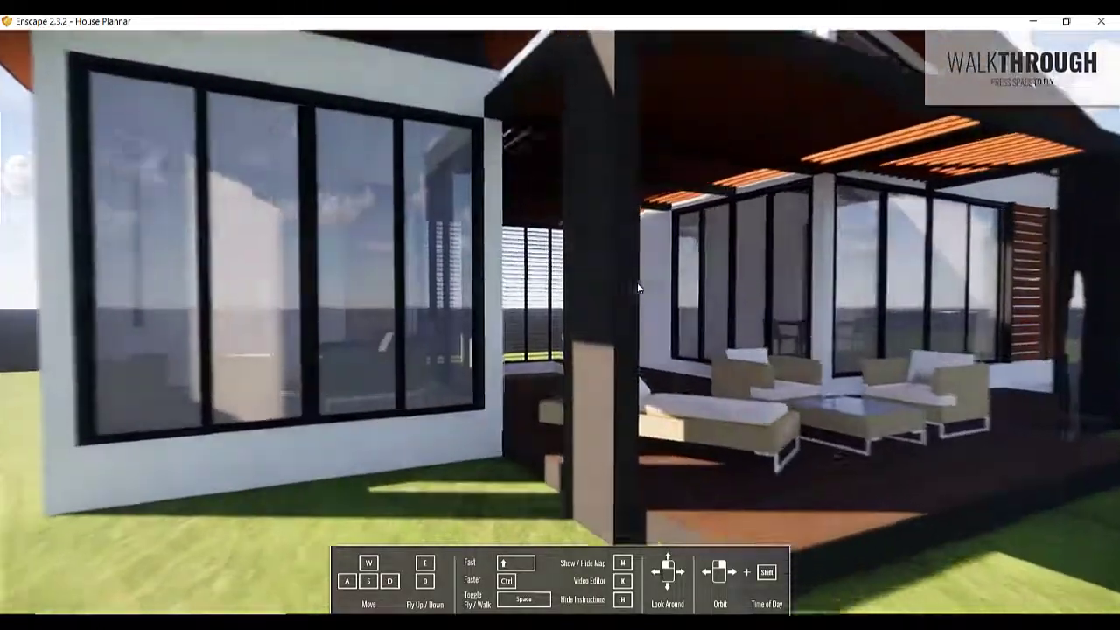
key(w)
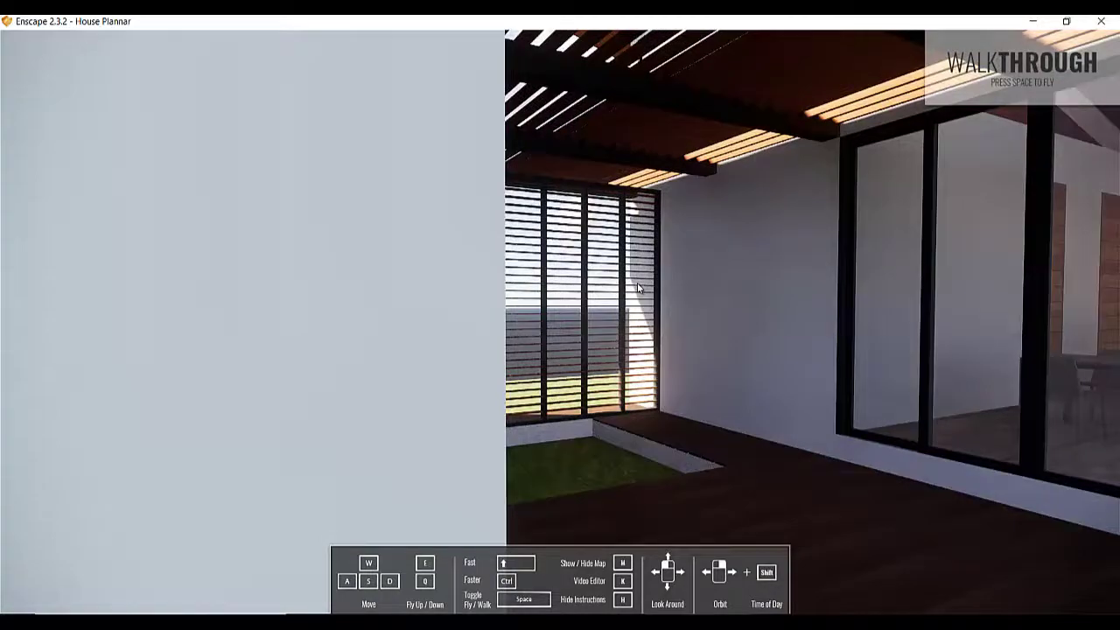
key(w)
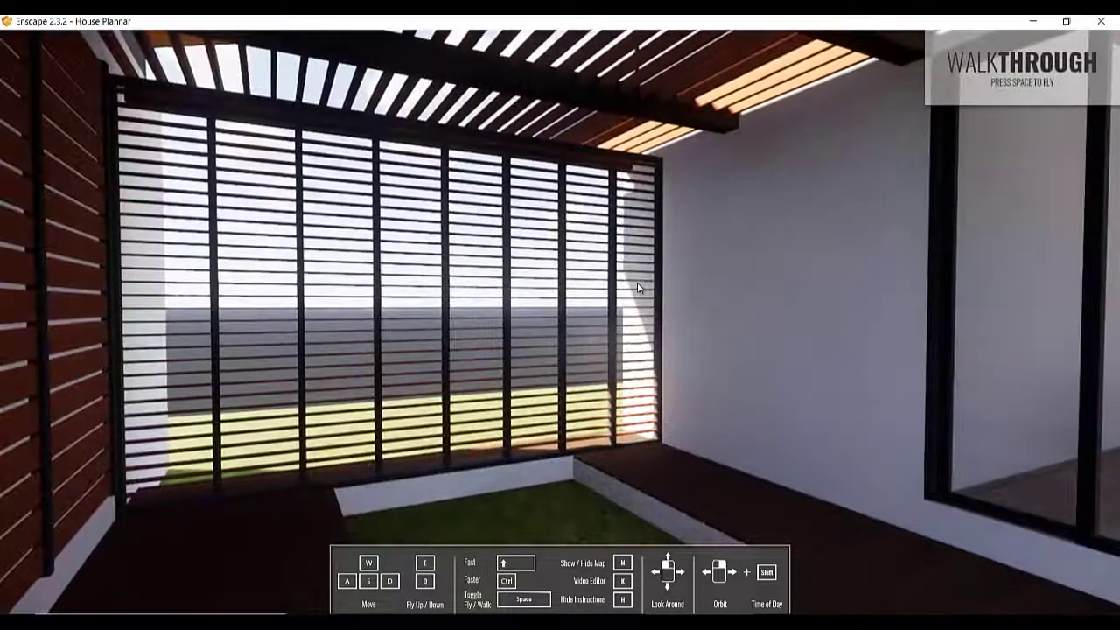
key(a)
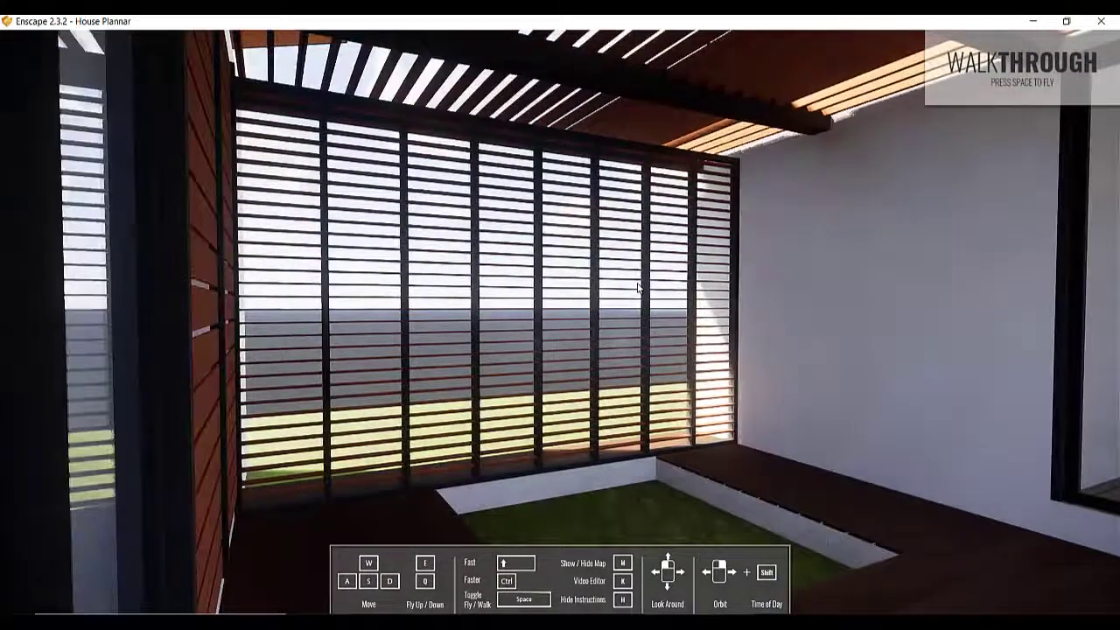
key(d)
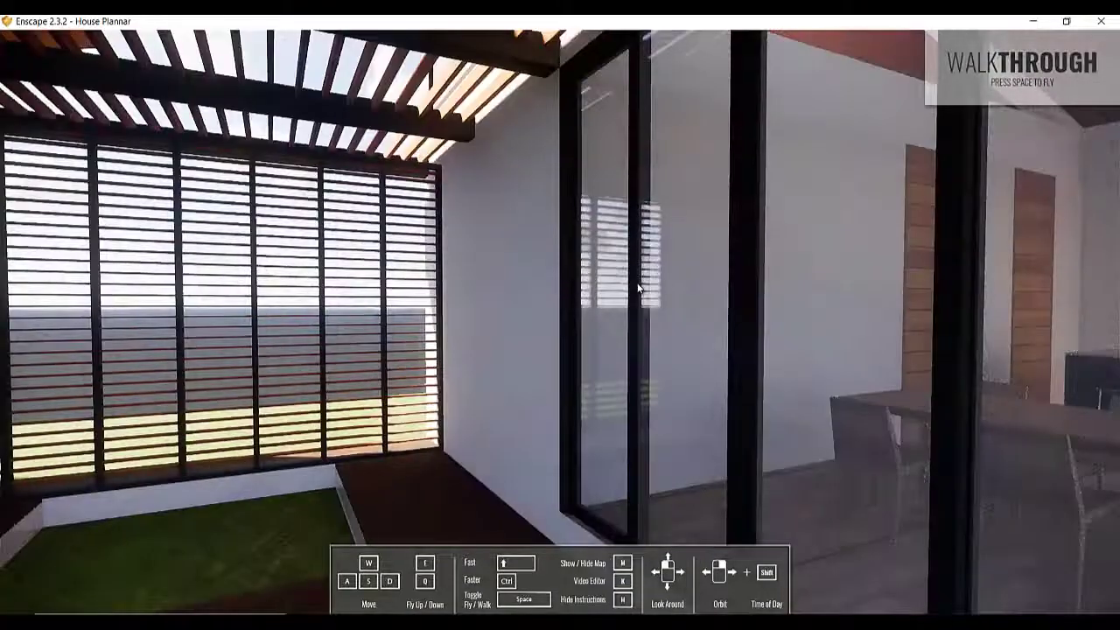
Step: Walk backward from the dining room windows across the terrace and onto the lawn until the whole house front is in view
key(s)
key(s)
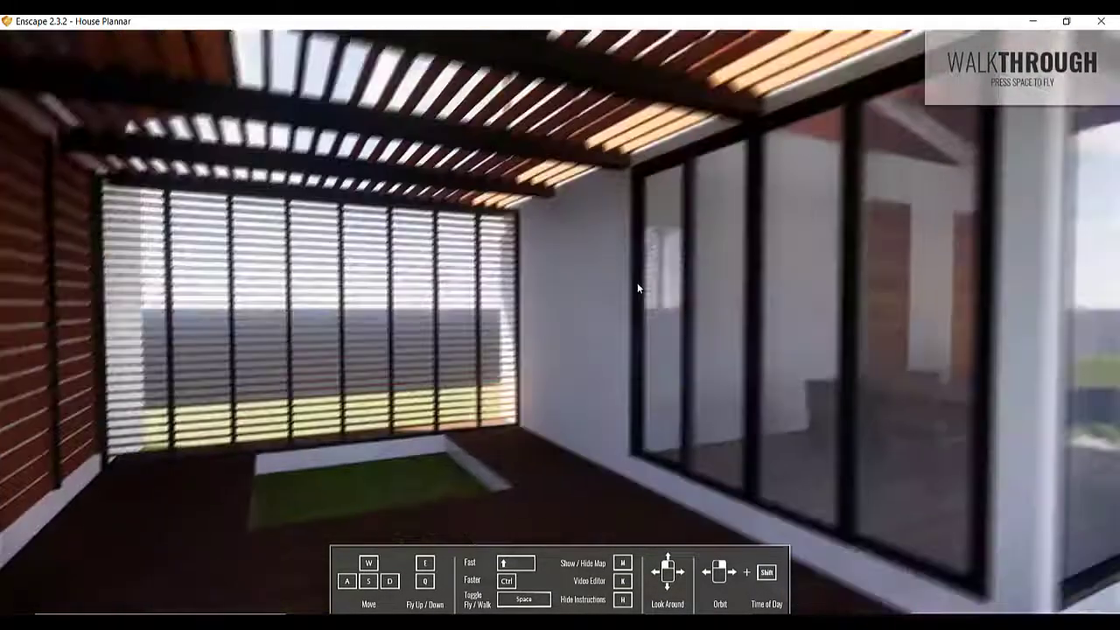
key(s)
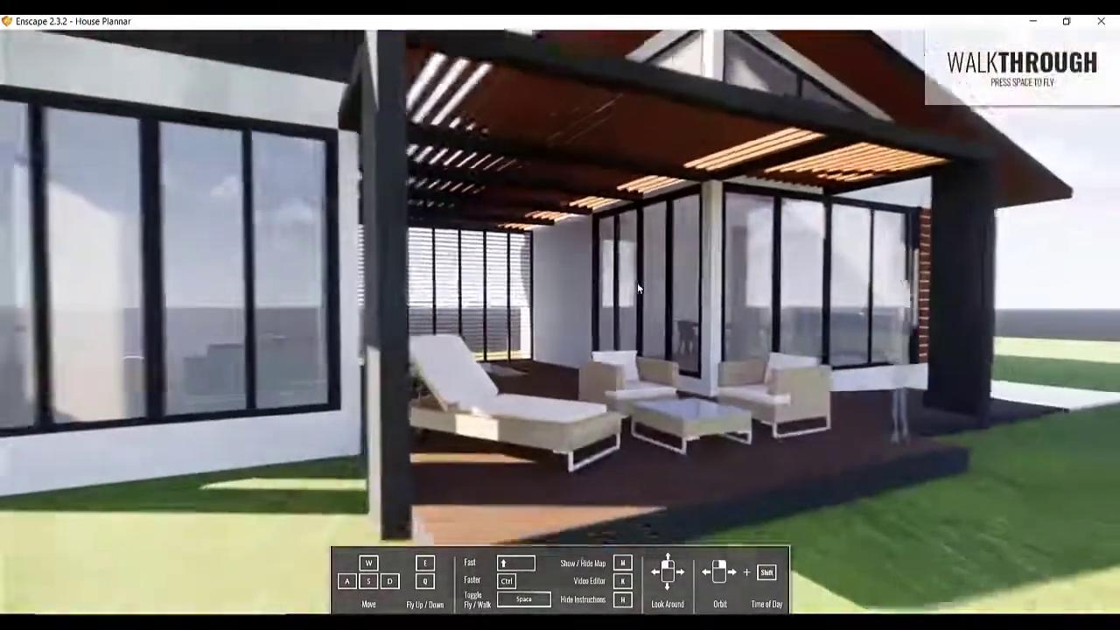
key(s)
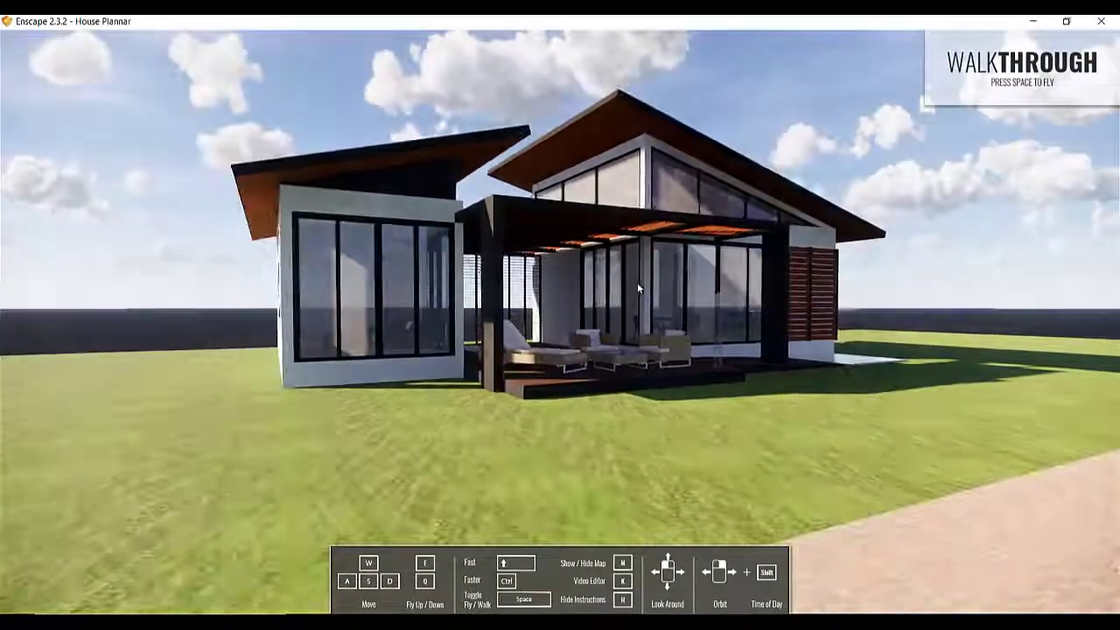
Step: Sidestep back and forth along the lawn in front of the house in walk mode
key(d)
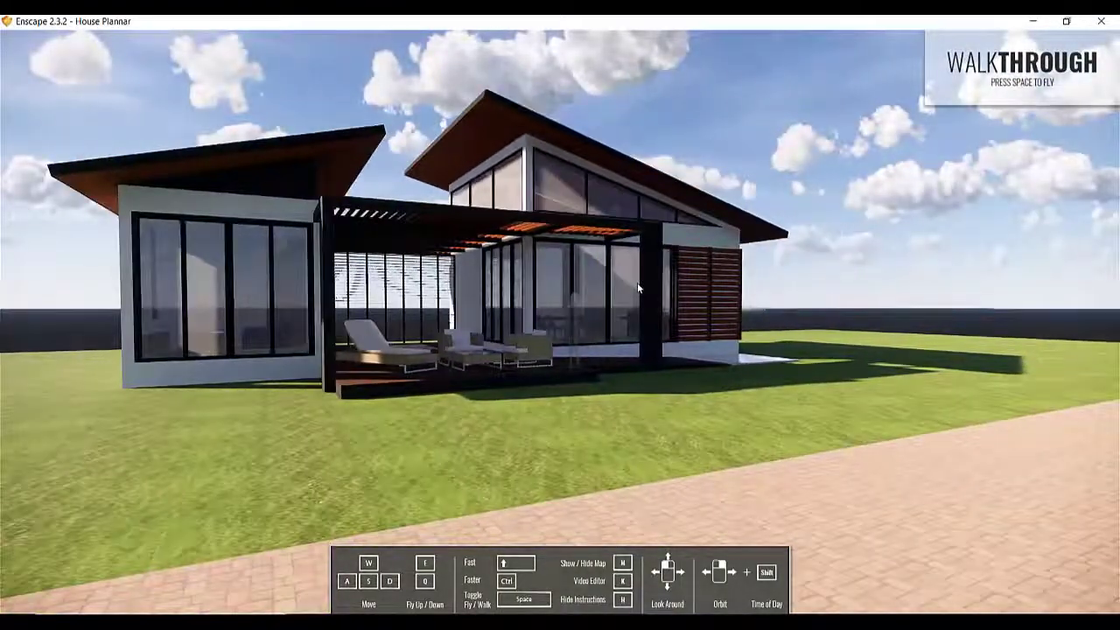
key(d)
key(a)
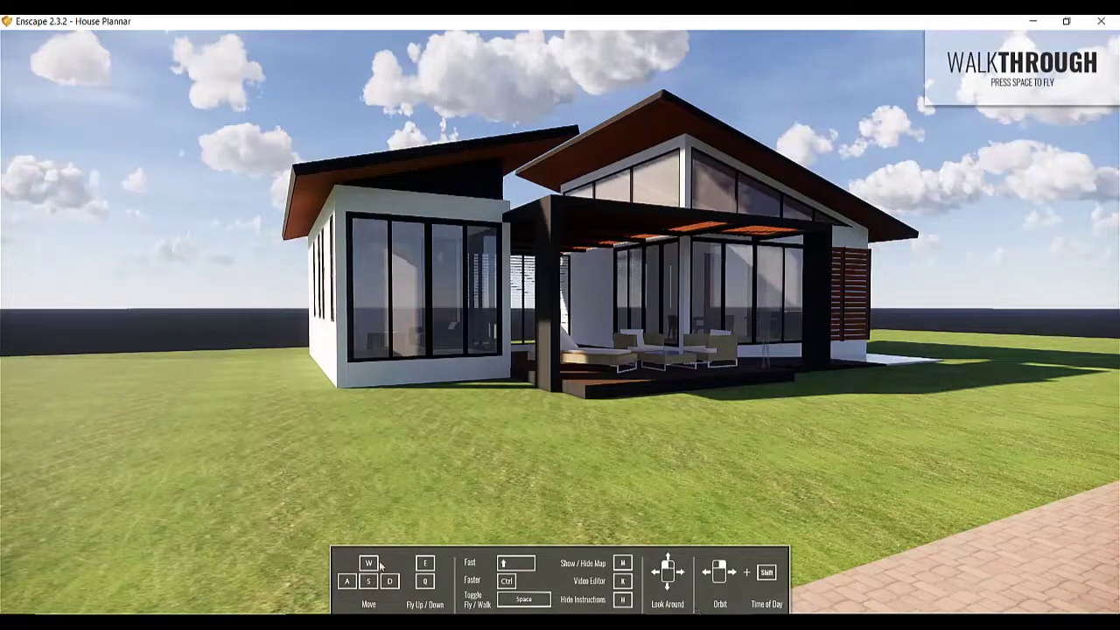
key(a)
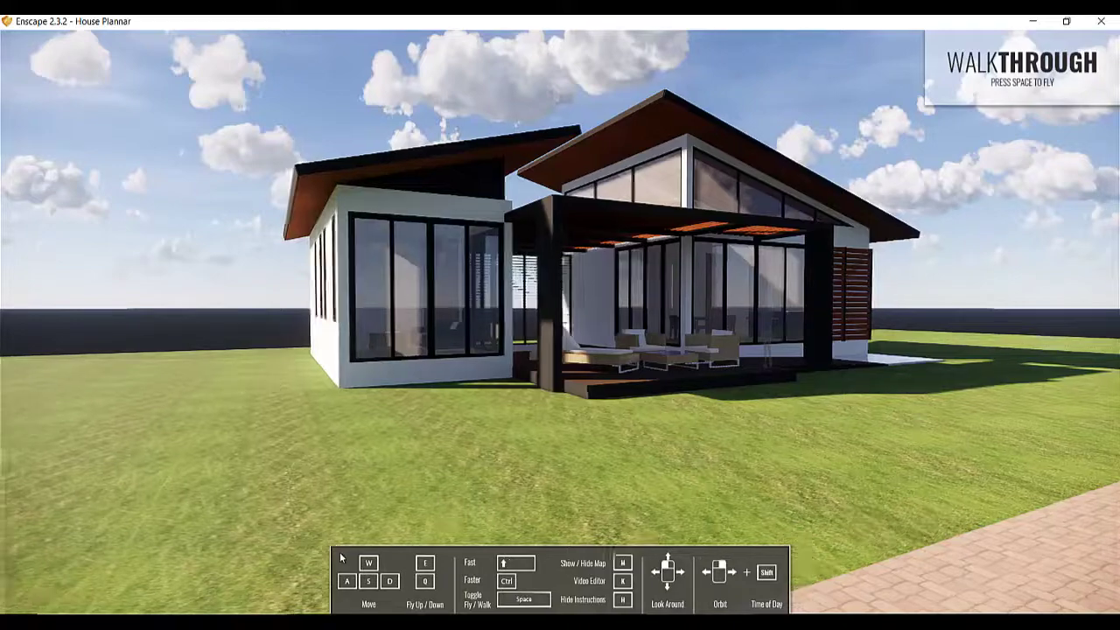
key(d)
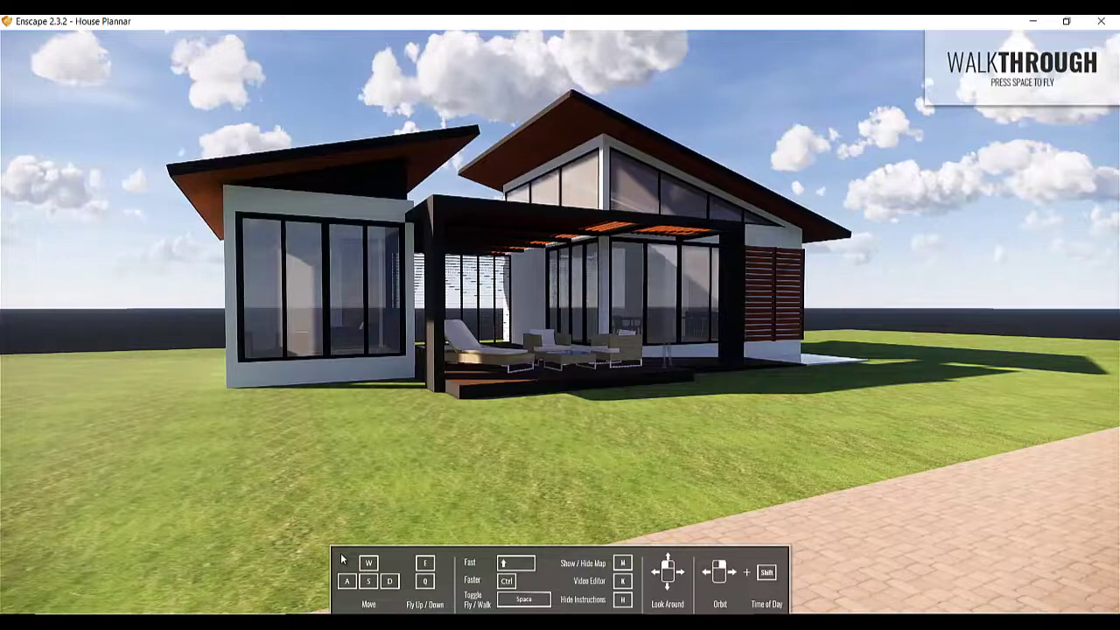
key(d)
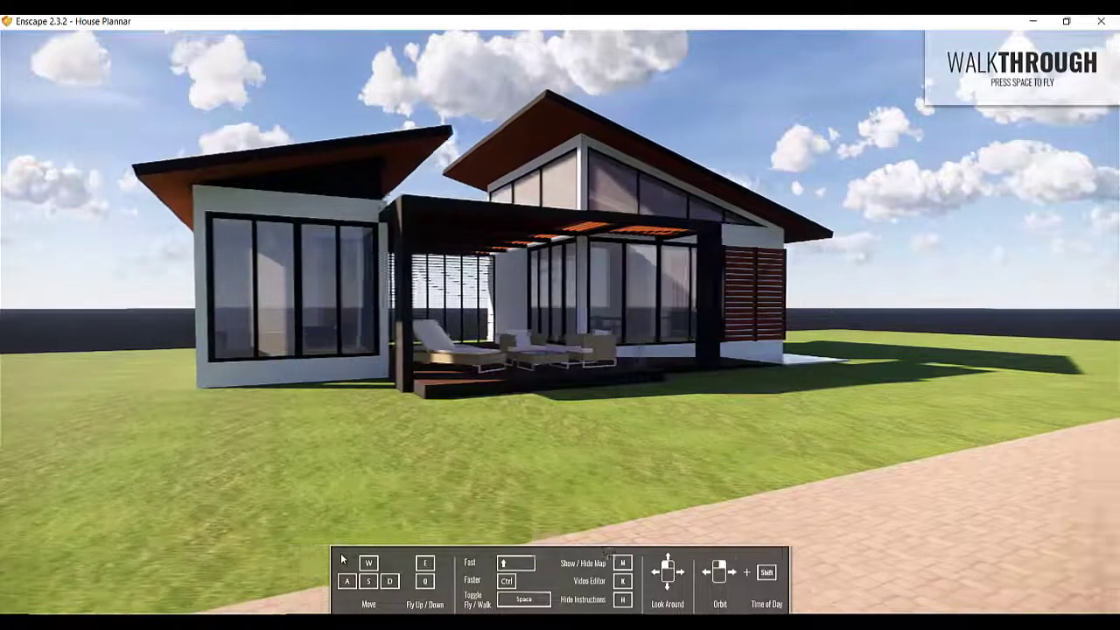
Step: Walk a short way toward the house and back, and sidestep along the brick paving
key(w)
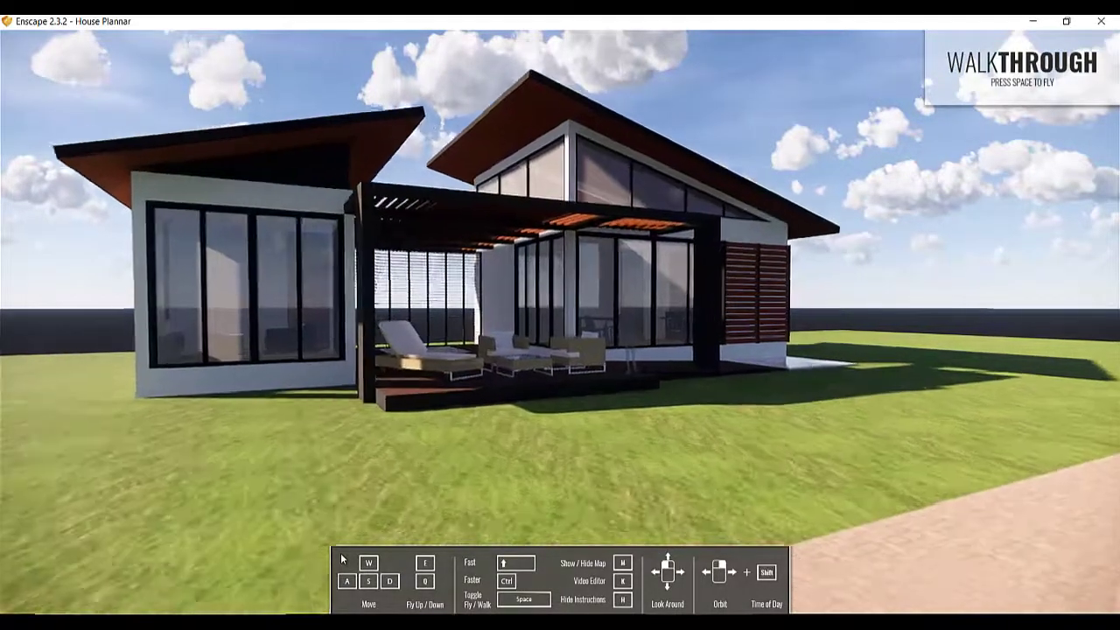
key(s)
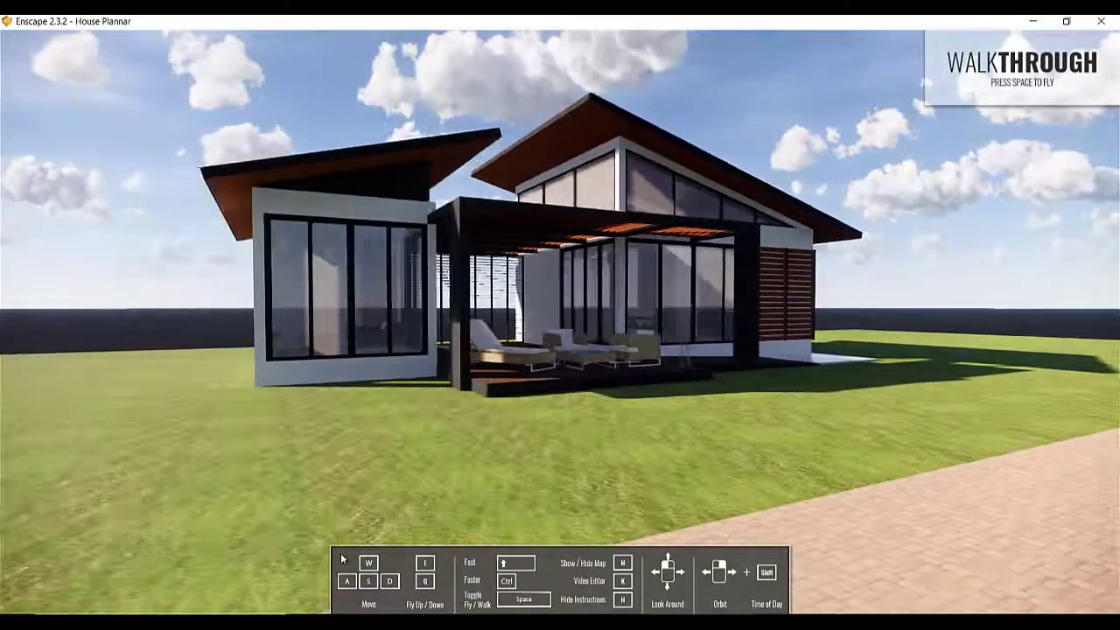
key(d)
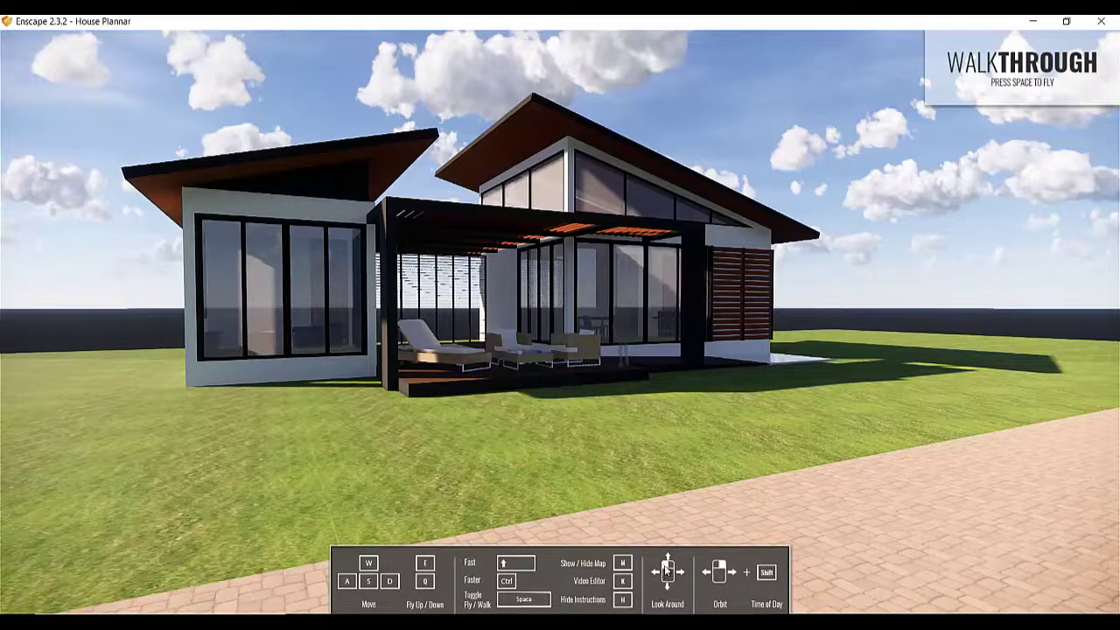
Step: Look around from a fixed standing point, turning the view away from the house and back to it
drag(623, 387, 624, 387)
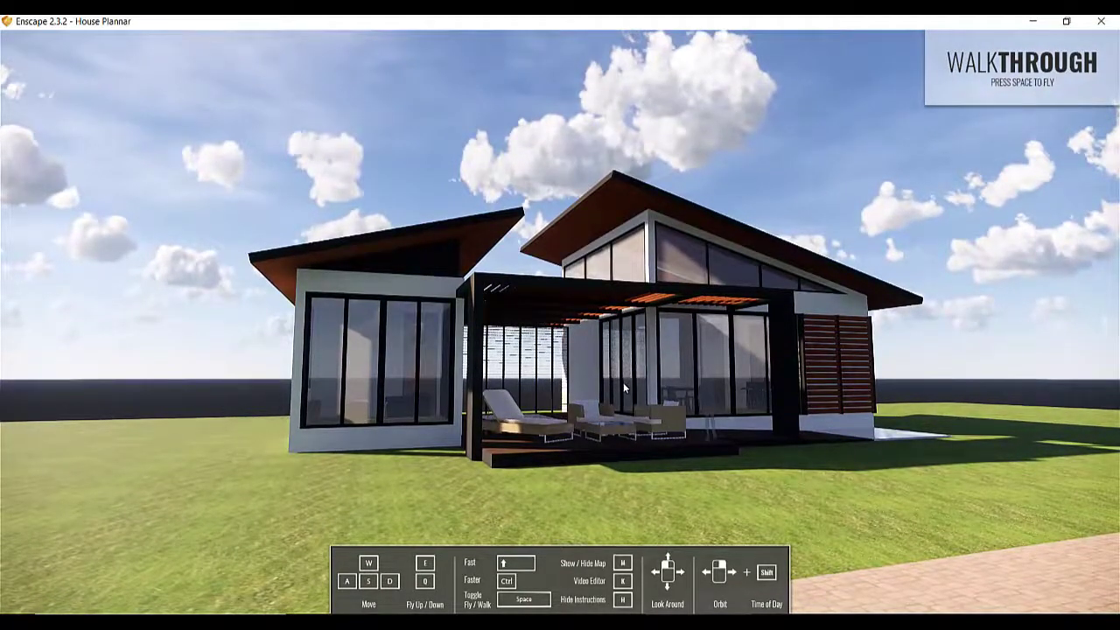
drag(624, 383, 625, 386)
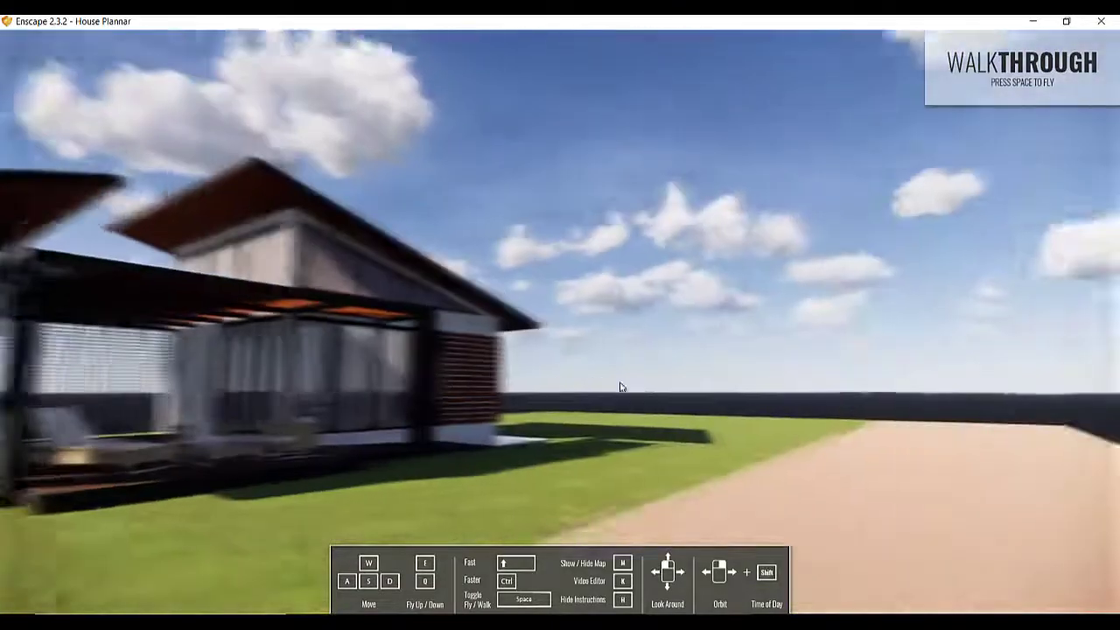
drag(621, 387, 624, 387)
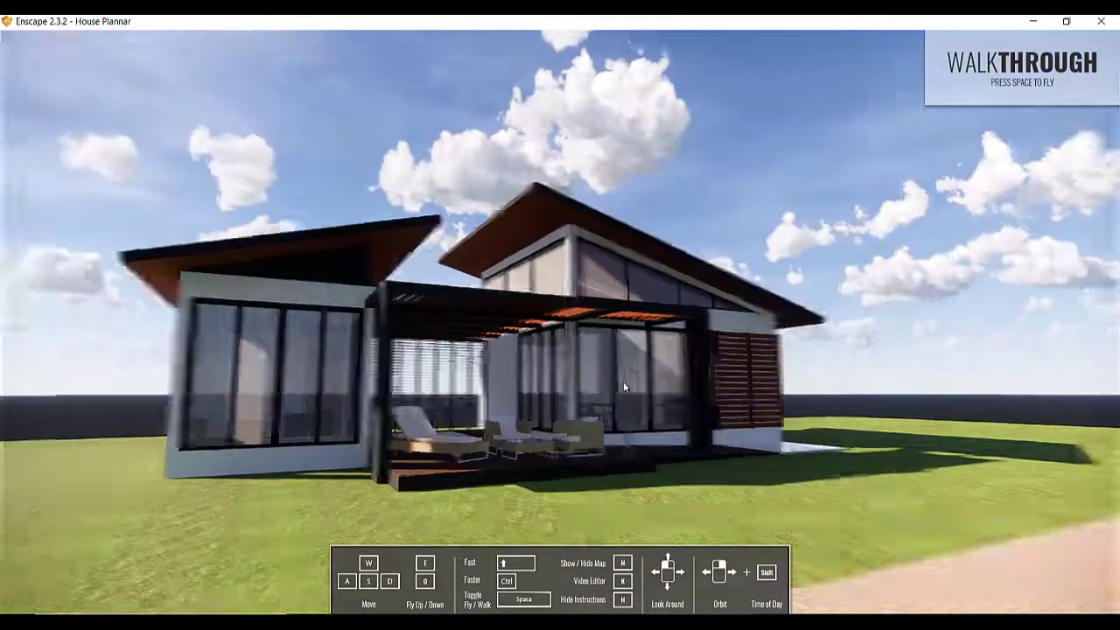
Step: Walk up to the terrace and back while turning the view, combining movement with looking around
key(w)
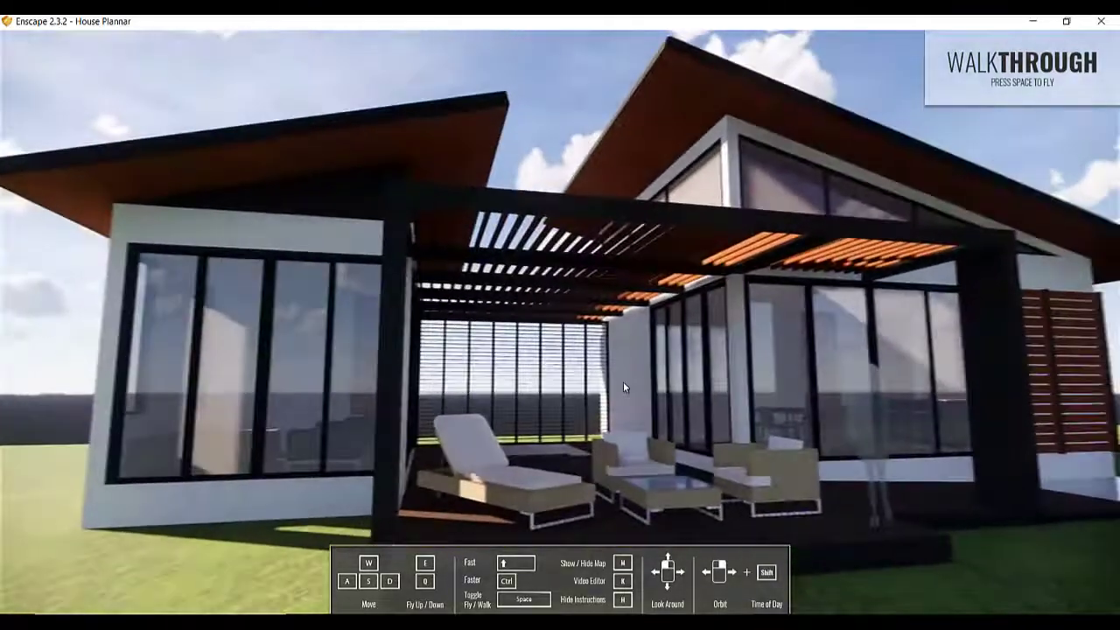
key(s)
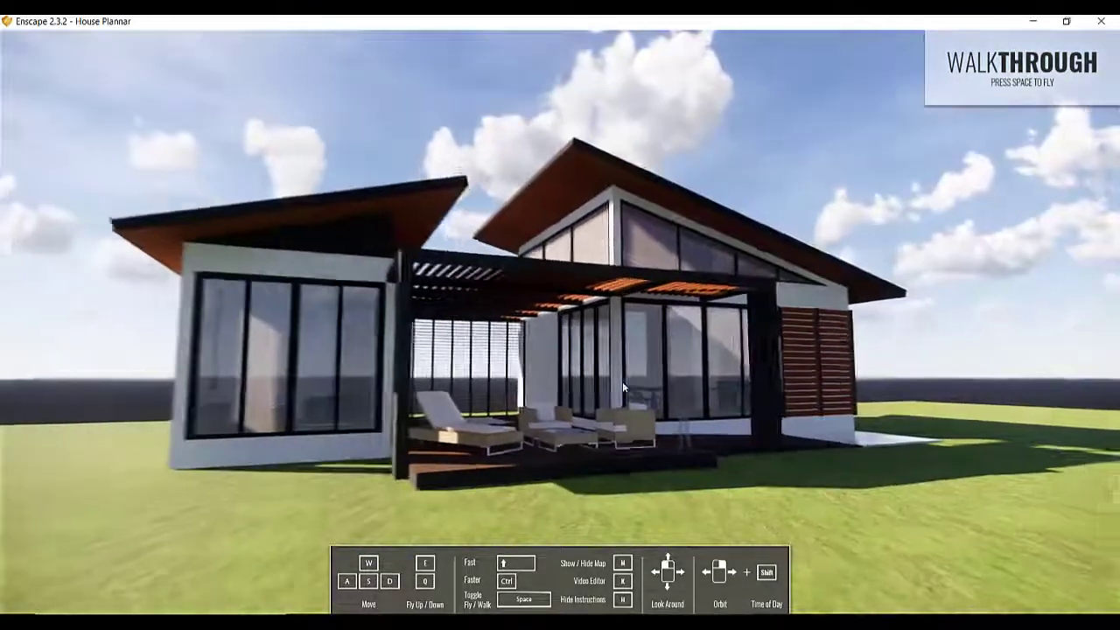
key(a)
mouse_move(624, 387)
mouse_down()
mouse_move(612, 386)
mouse_move(624, 386)
mouse_up()
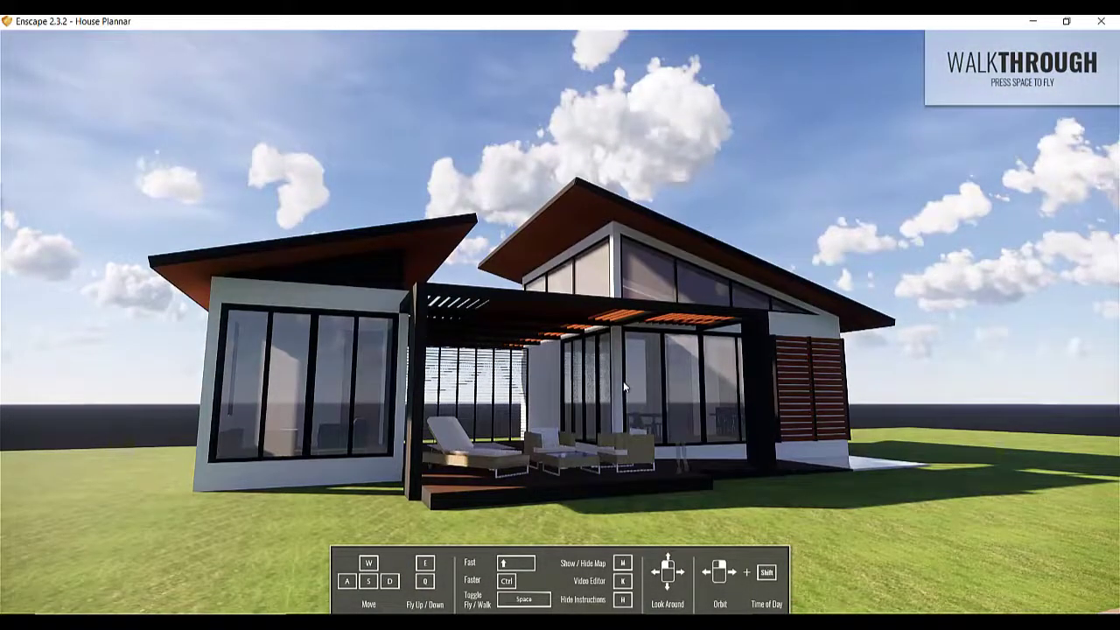
drag(623, 380, 625, 386)
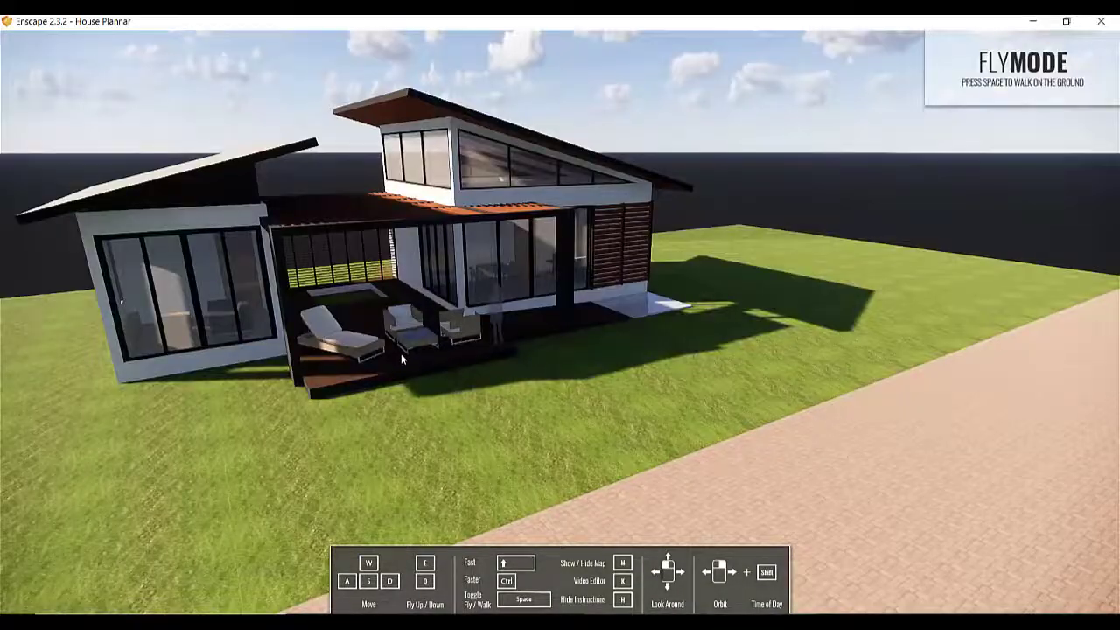
Step: Switch to fly mode and orbit the camera around the house from the terrace front to roof level at the rear
right_drag(400, 354, 306, 364)
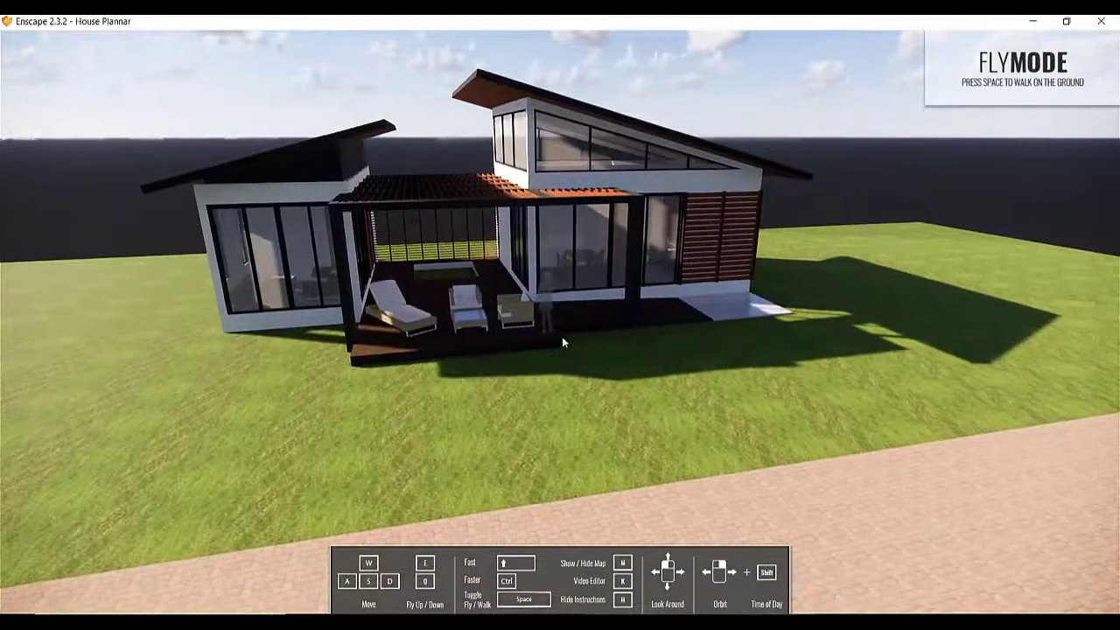
right_drag(487, 342, 606, 347)
right_drag(1118, 313, 1066, 185)
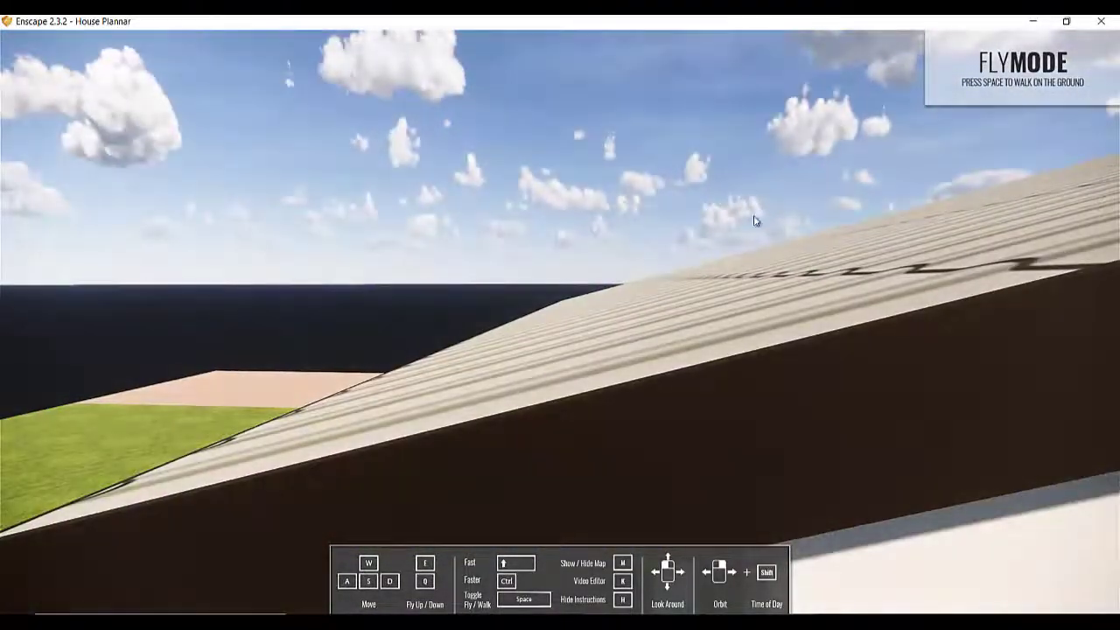
Step: Zoom out from the roof and orbit around the rear and side of the house to an elevated view of the terrace front
scroll(756, 210, down, 4)
scroll(663, 398, down, 1)
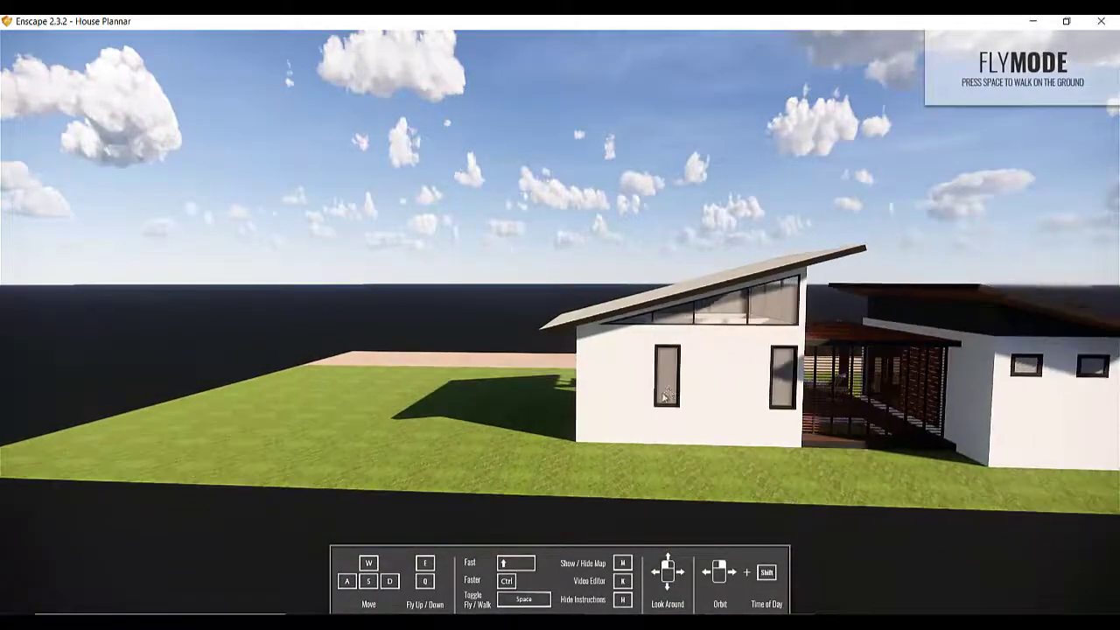
scroll(379, 189, down, 1)
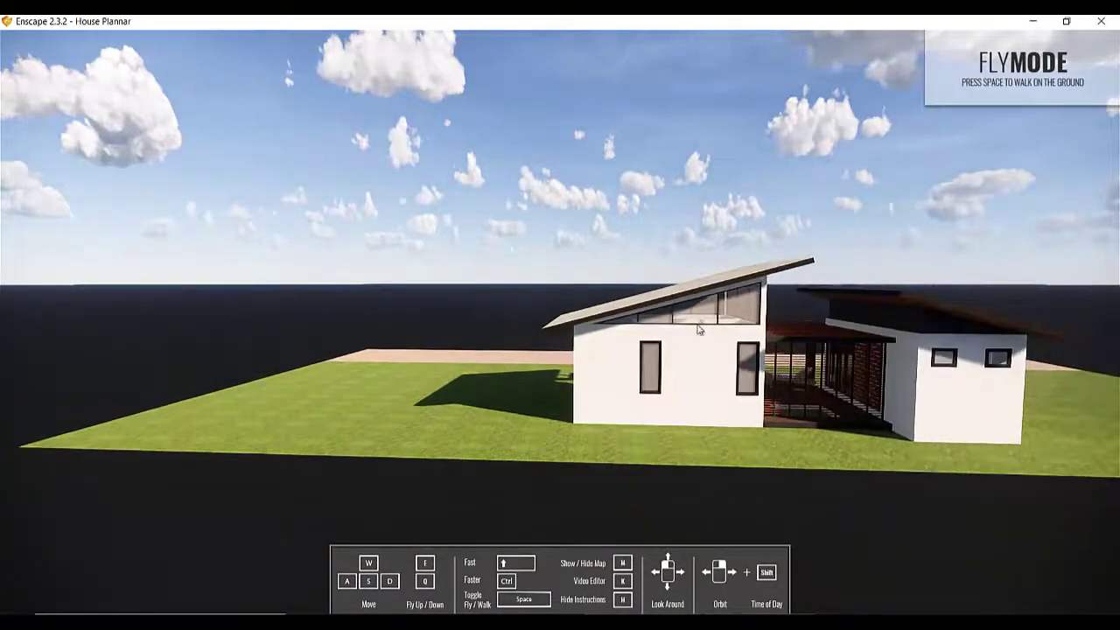
right_drag(868, 339, 1037, 364)
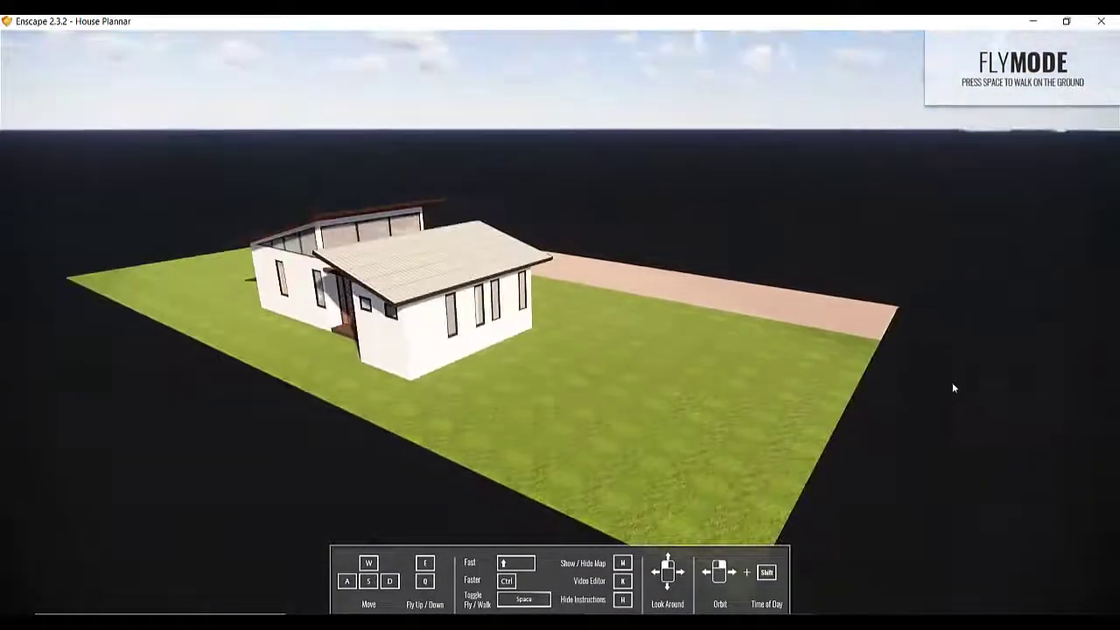
right_drag(450, 326, 390, 322)
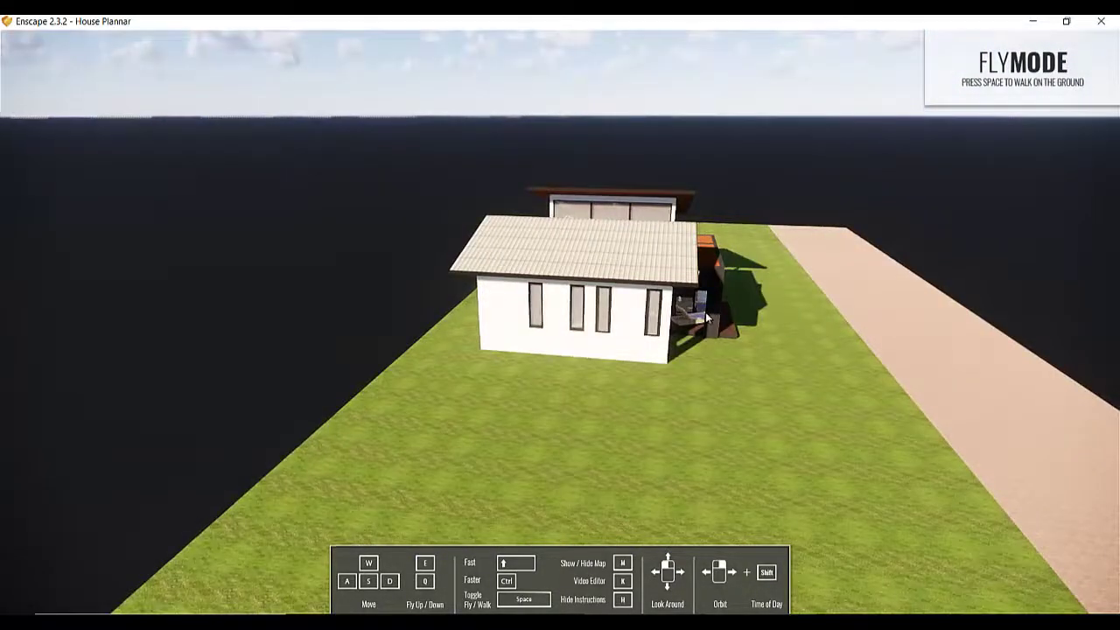
right_drag(706, 313, 681, 316)
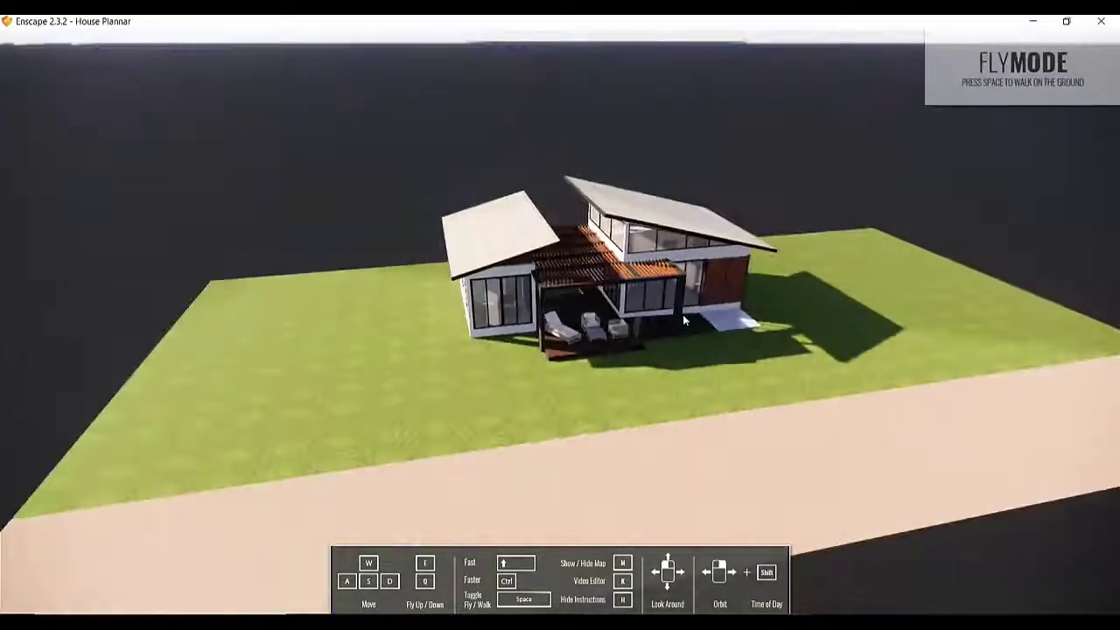
scroll(695, 260, up, 2)
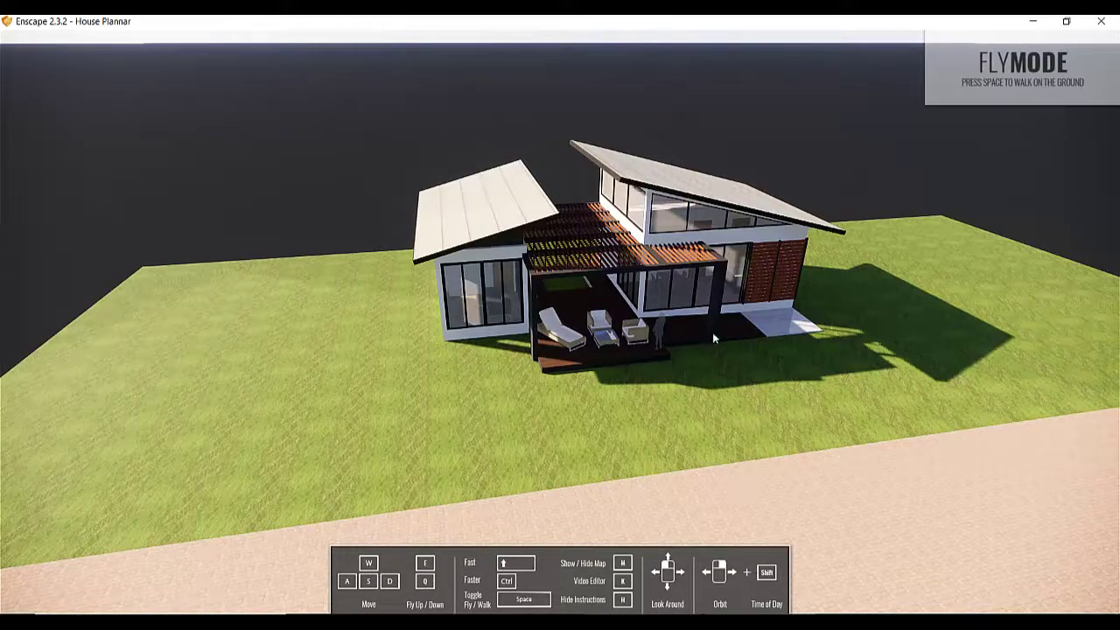
drag(714, 338, 715, 339)
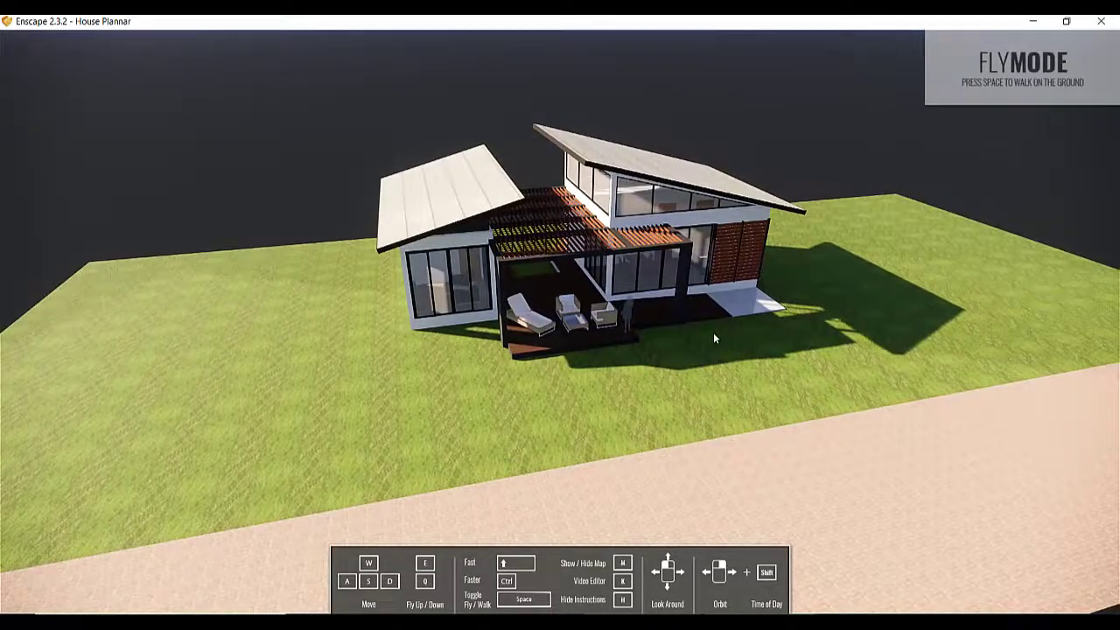
Step: Sweep the scene's time of day through night, morning and late afternoon, and return to night
shift+right_drag(714, 339, 741, 344)
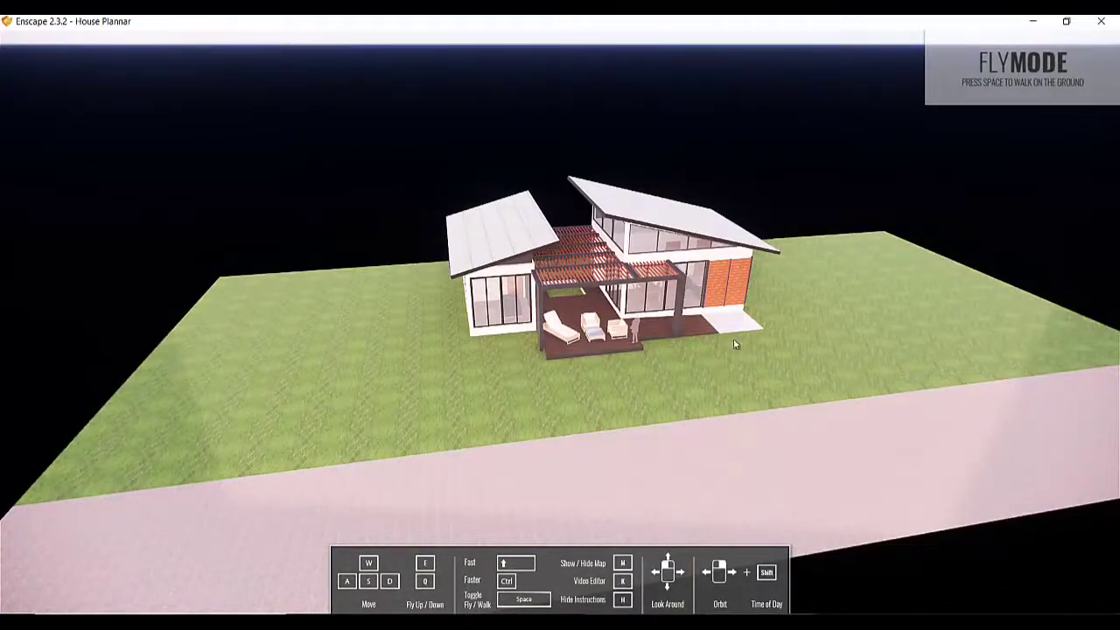
shift+right_drag(795, 370, 895, 349)
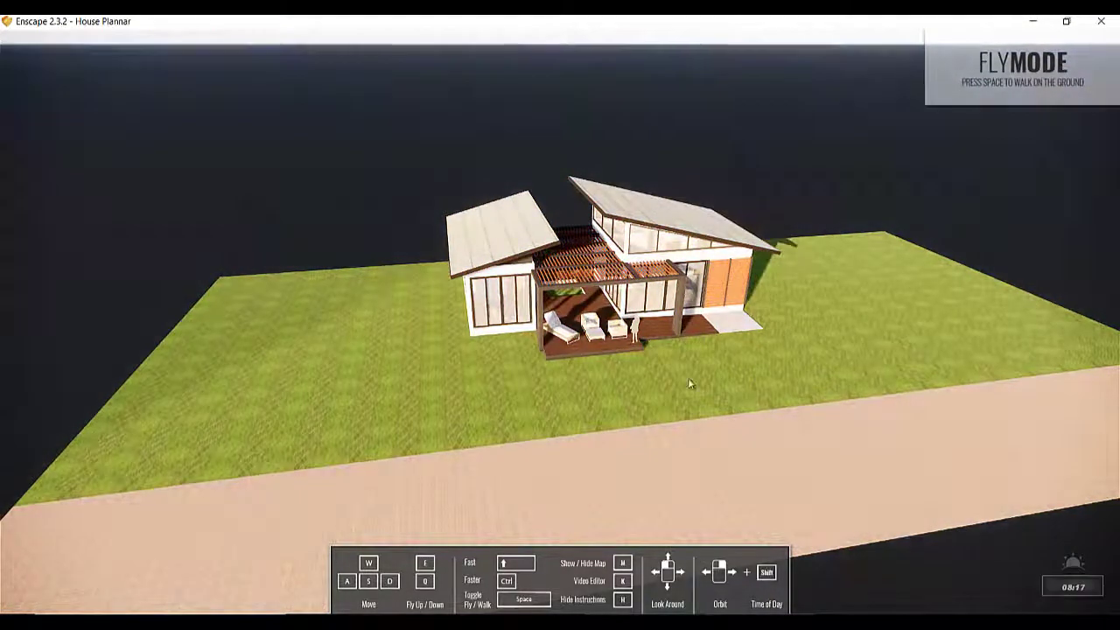
shift+right_drag(165, 415, 166, 415)
shift+right_drag(165, 415, 271, 442)
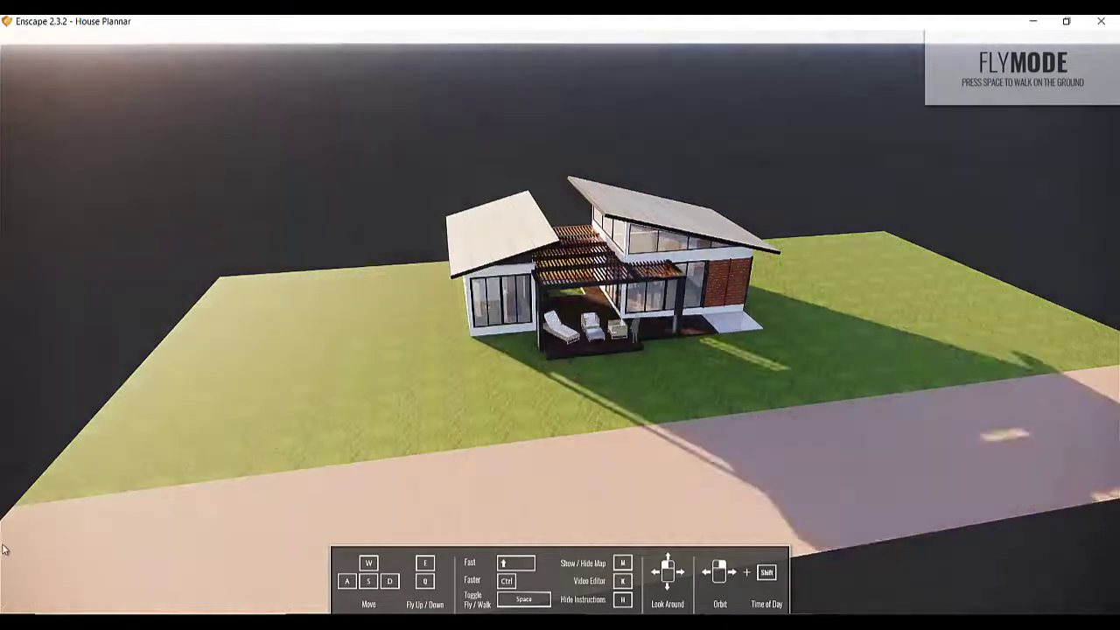
shift+right_drag(5, 549, 15, 546)
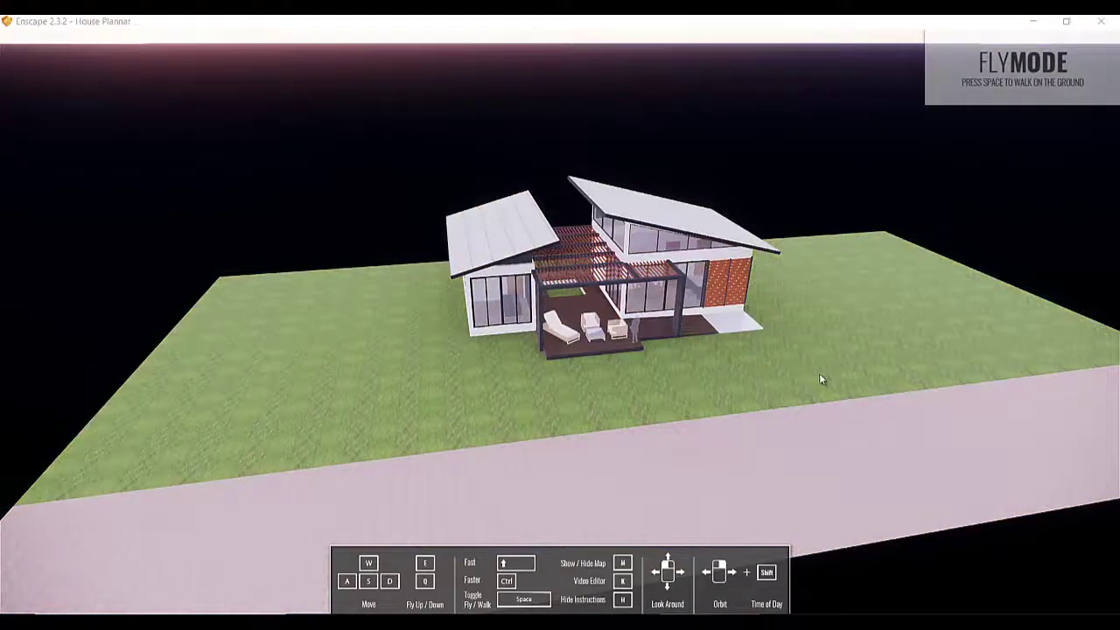
Step: Set the time of day to late afternoon, with long shadows across the lawn and paving, and fly closer to the house front
right_drag(821, 374, 813, 370)
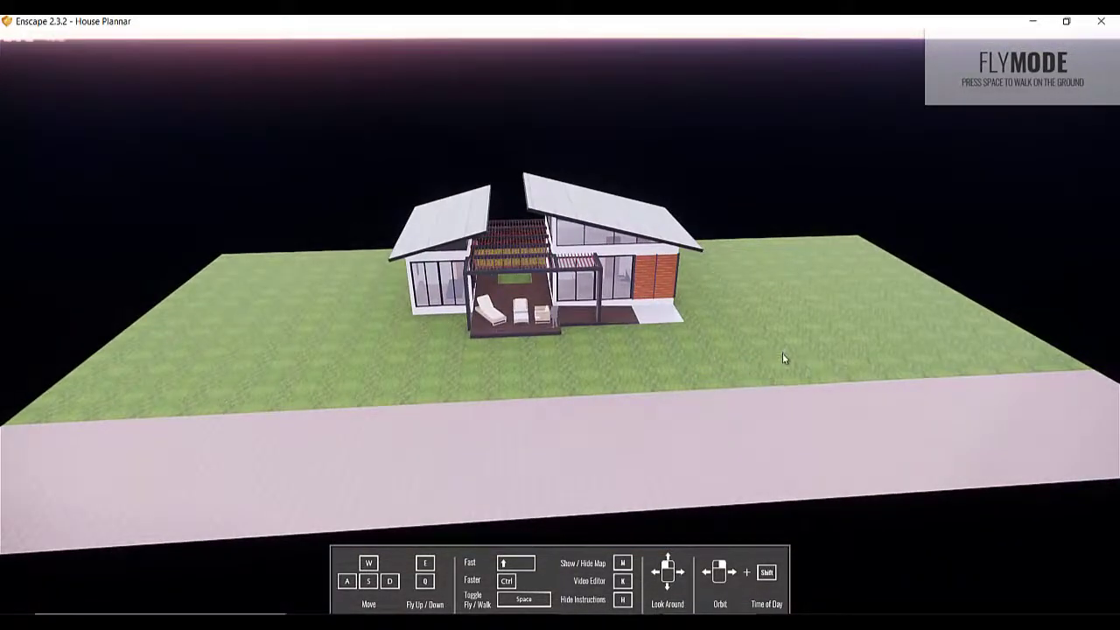
shift+right_drag(781, 350, 620, 356)
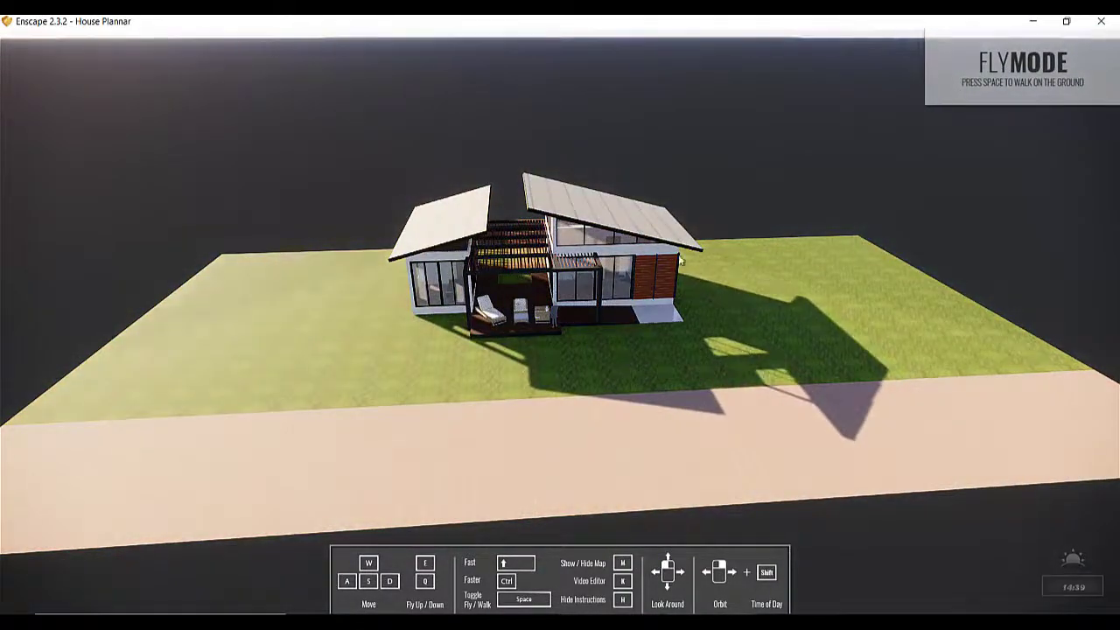
key(w)
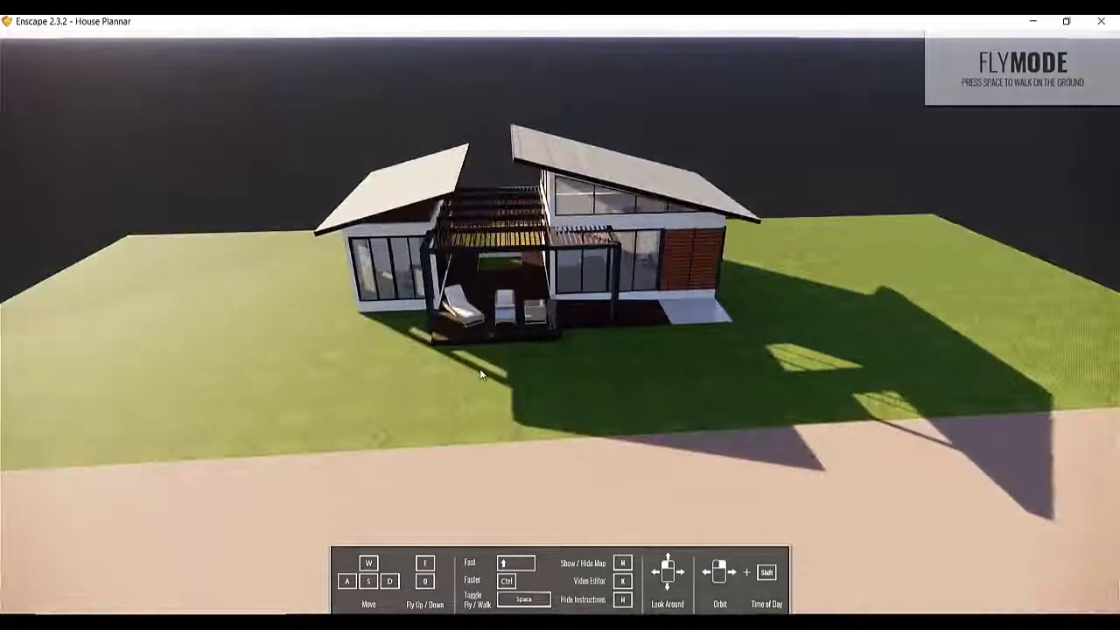